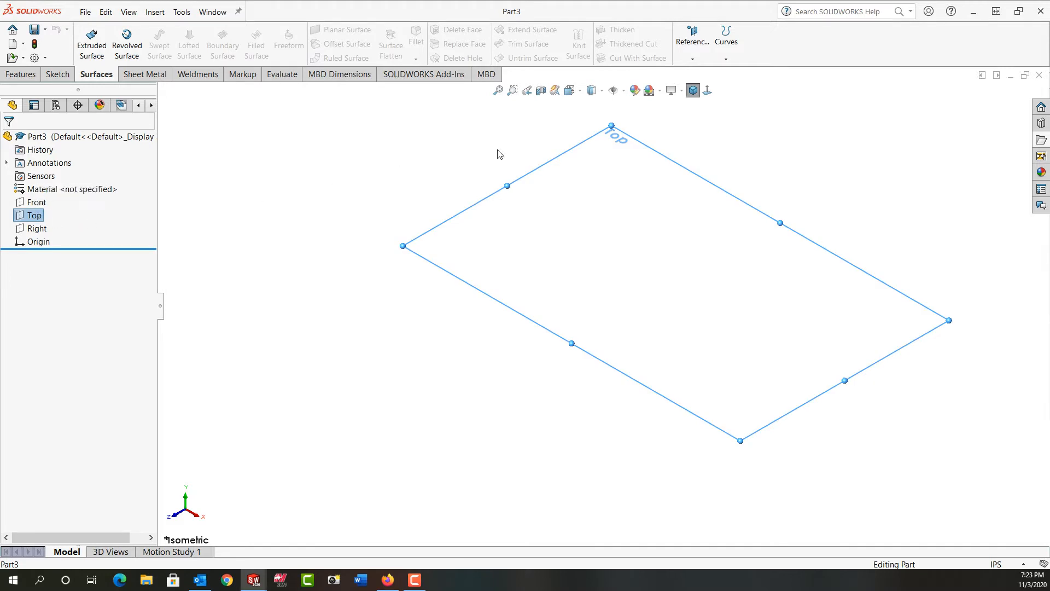
Step: Create a reference plane offset 4.000 in from the Top plane
left_click(692, 43)
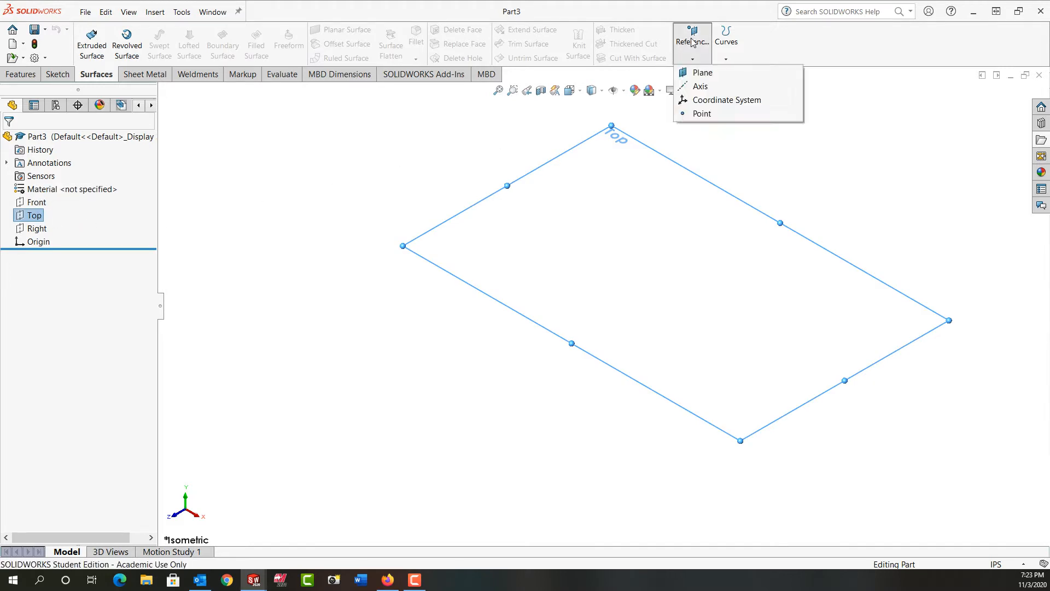
left_click(702, 75)
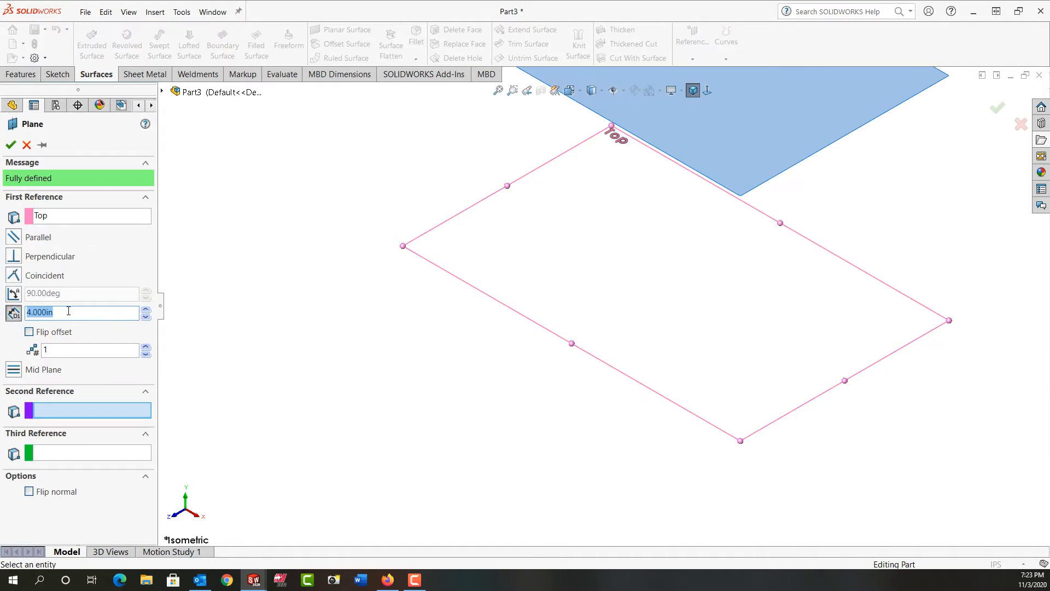
key("f")
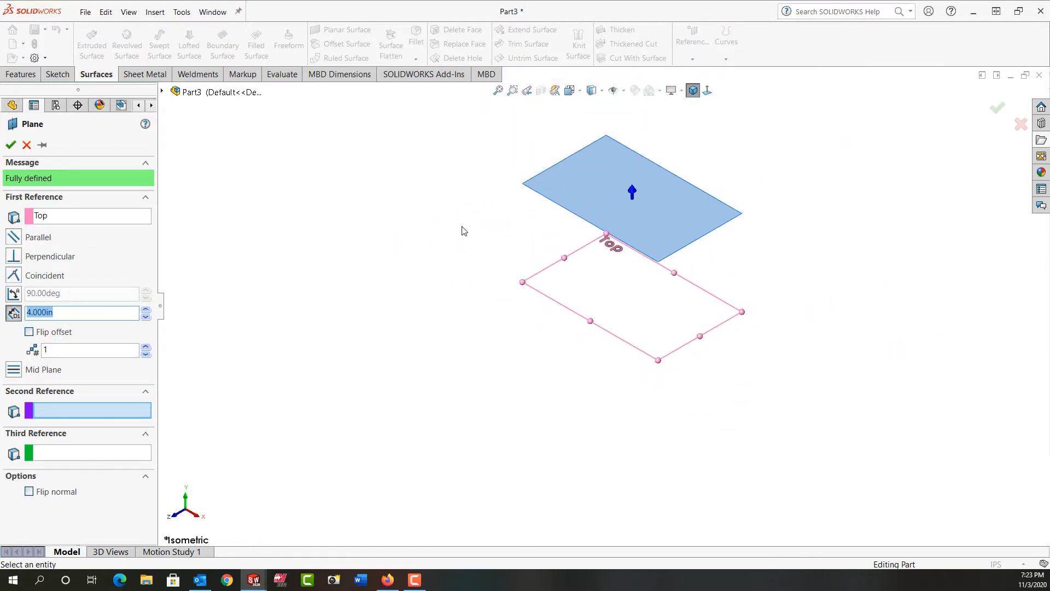
left_click(10, 145)
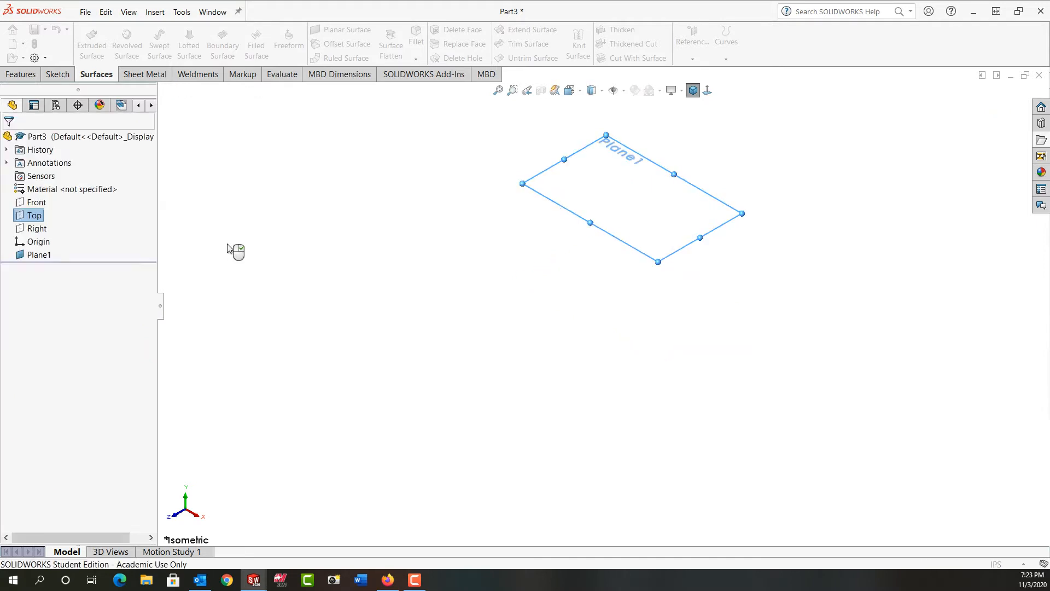
Step: Open a sketch on the Top plane and draw horizontal and vertical construction centerlines starting at the origin
right_click(37, 217)
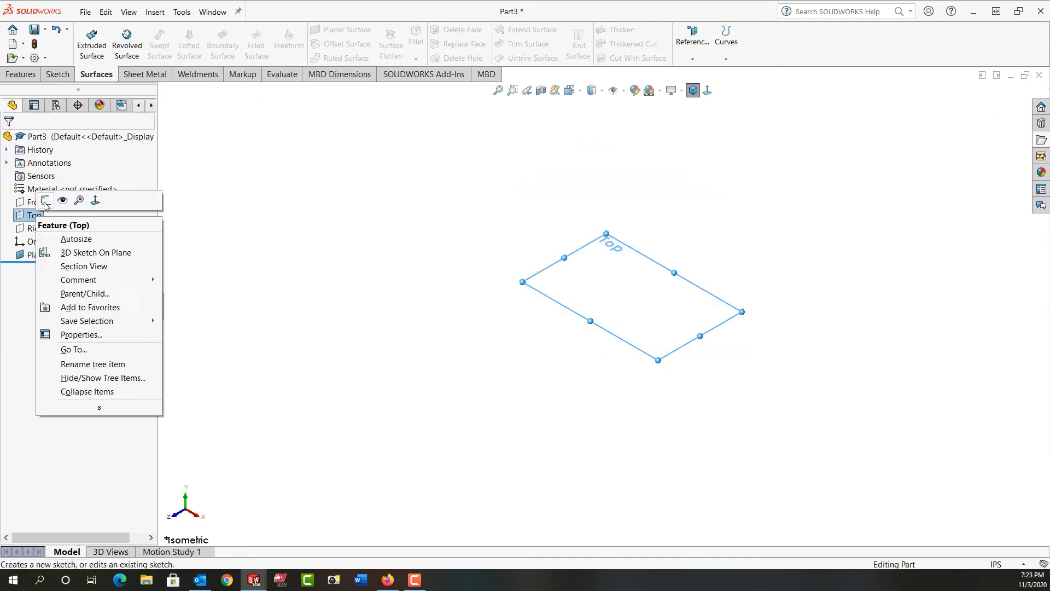
left_click(46, 201)
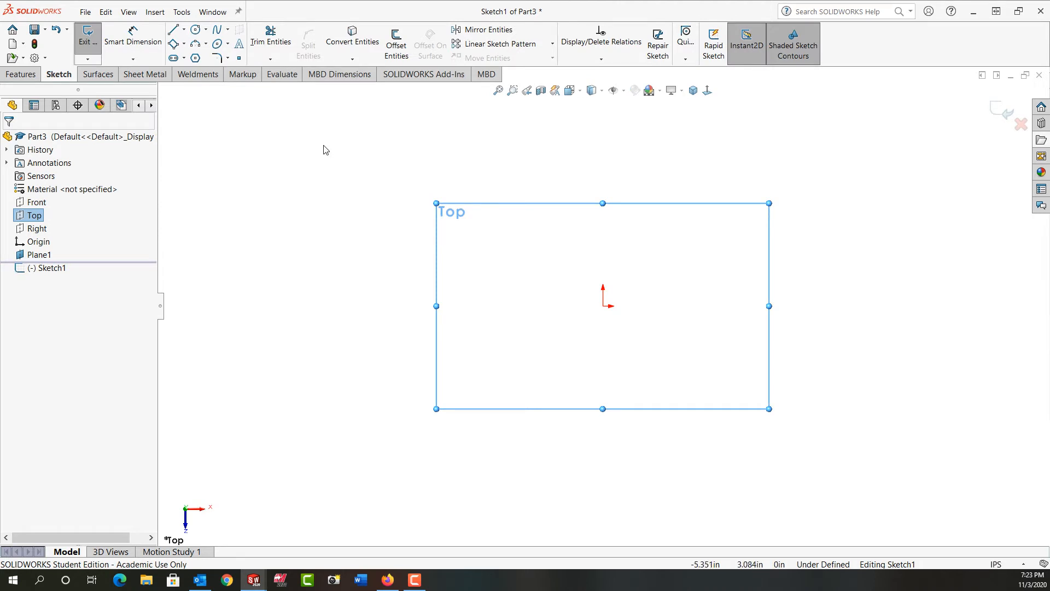
left_click(184, 30)
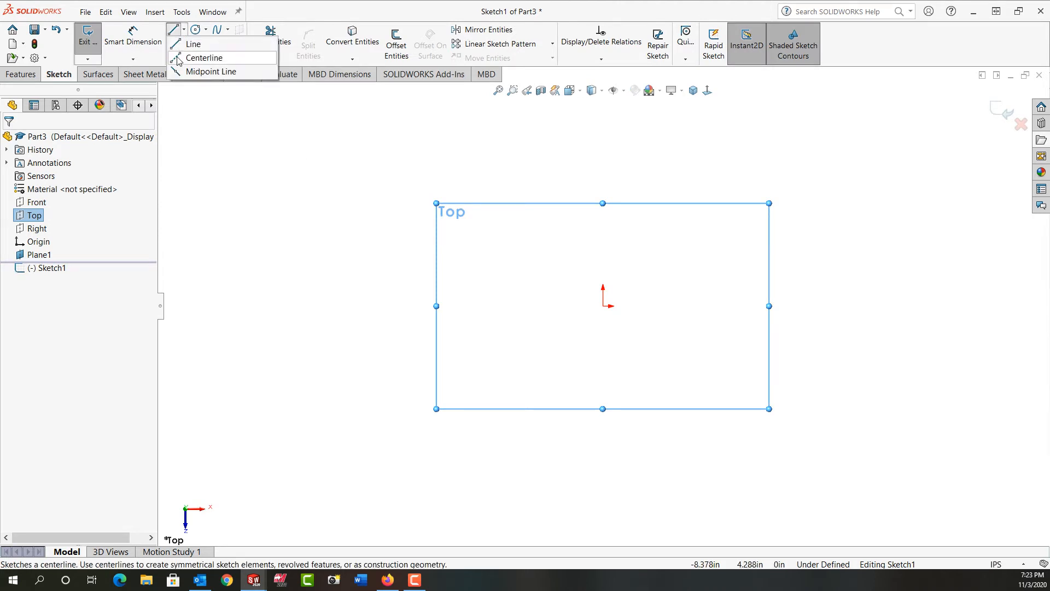
left_click(742, 306)
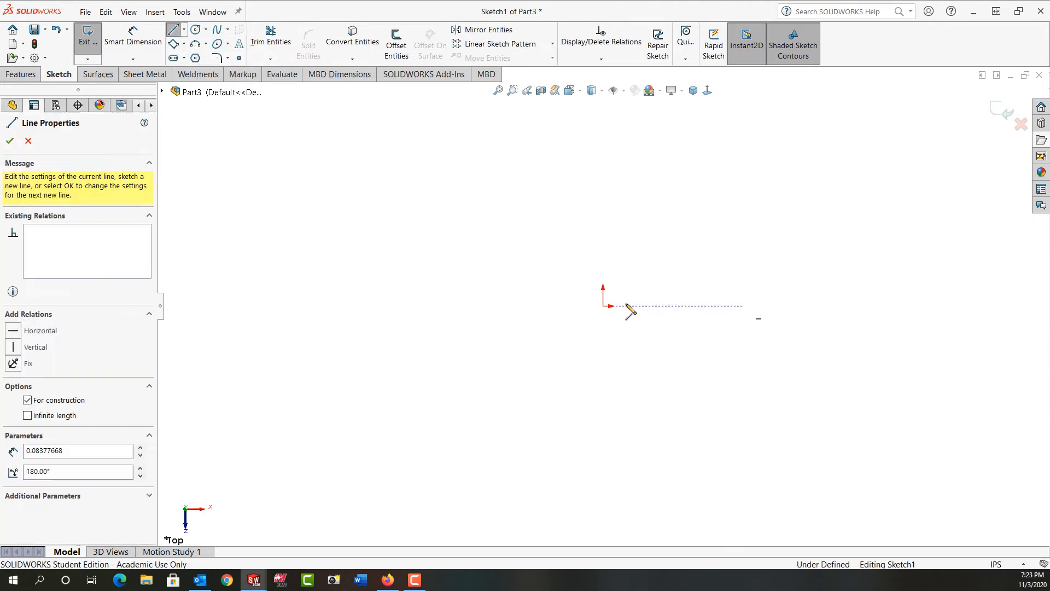
left_click(604, 305)
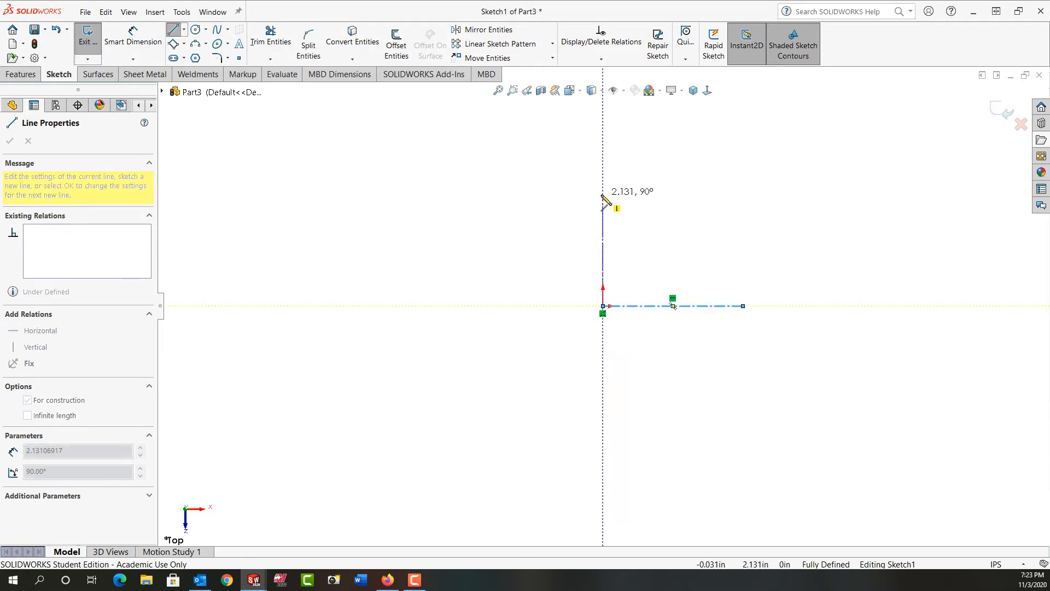
left_click(603, 195)
key("Escape")
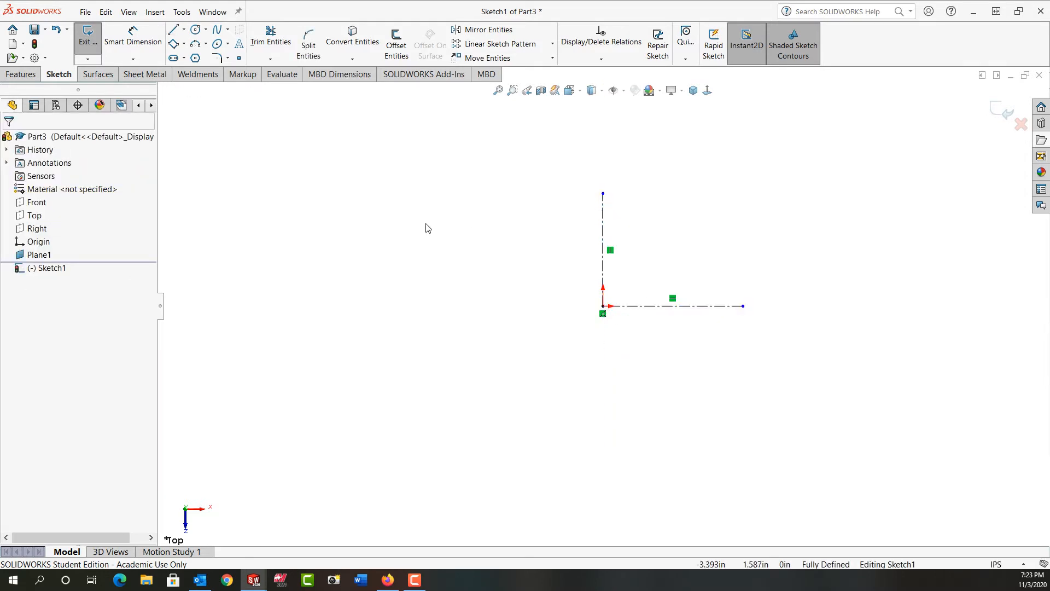
Step: Draw a centerpoint arc about 2.38 in radius centered on the origin, ending on the horizontal centerline
left_click(195, 46)
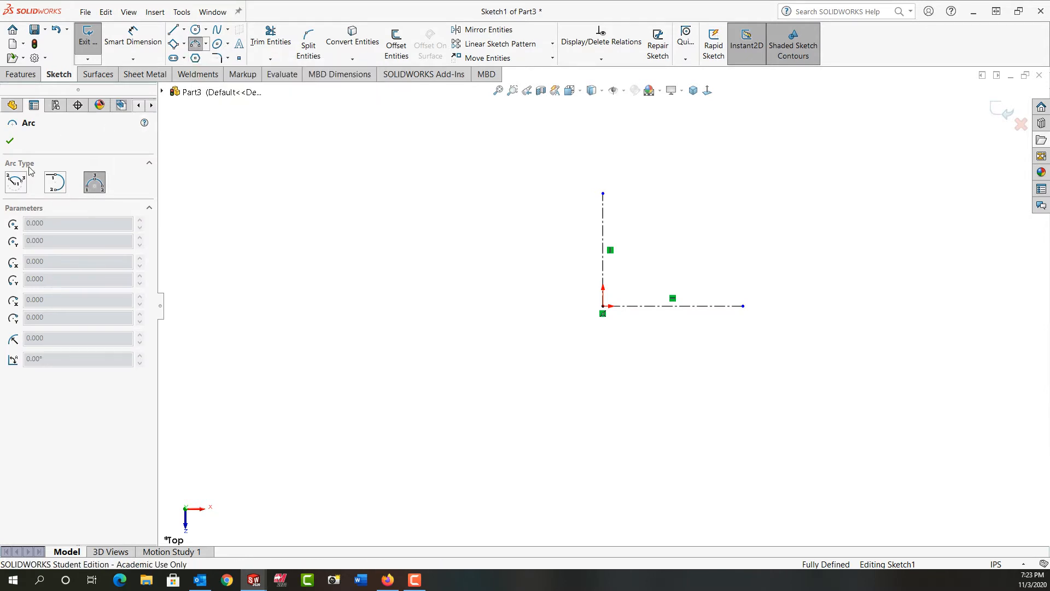
left_click(16, 184)
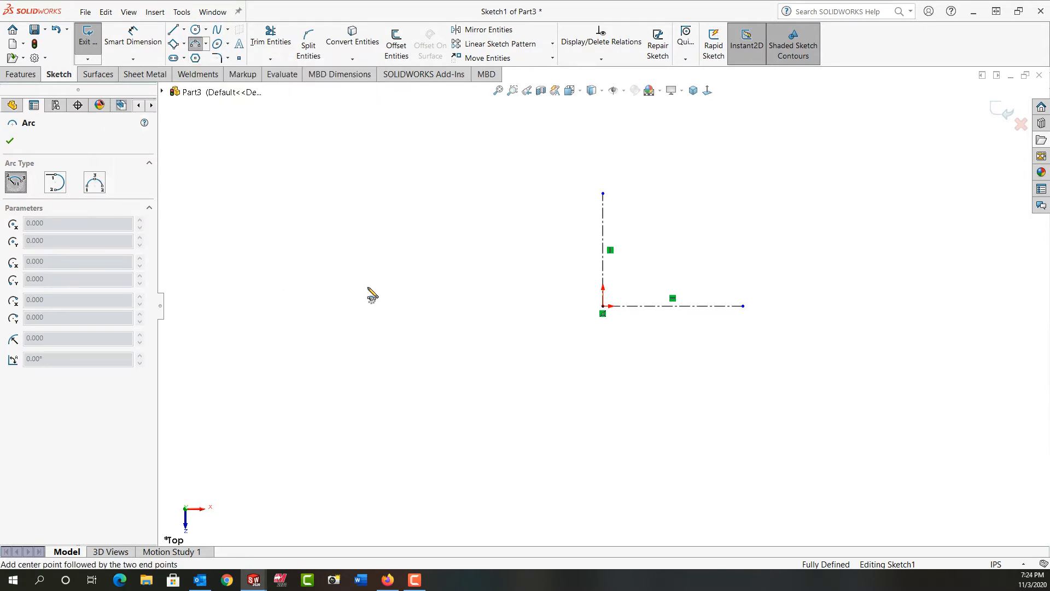
left_click(602, 307)
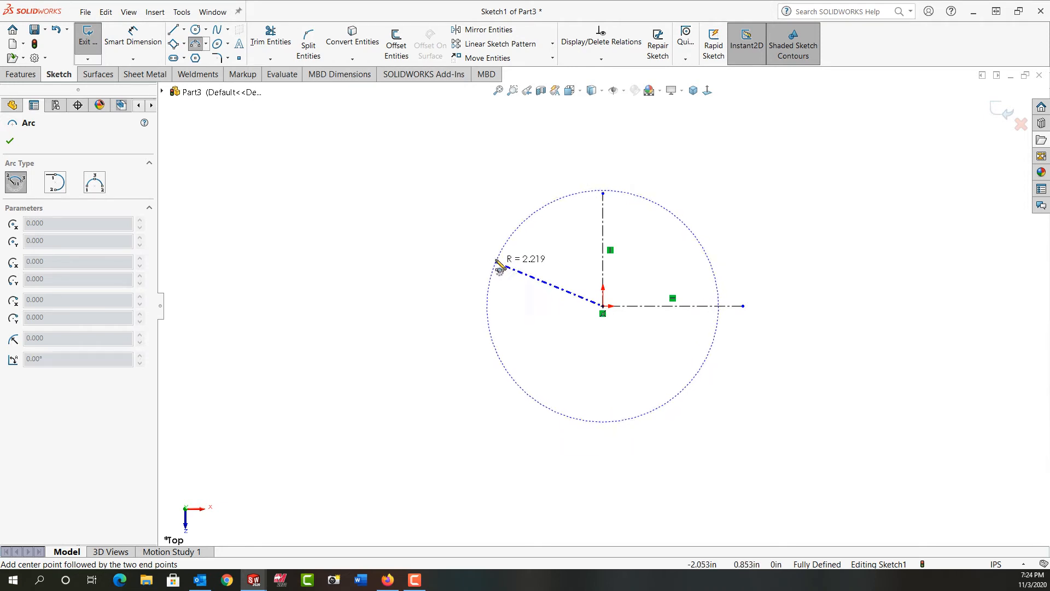
left_click(489, 259)
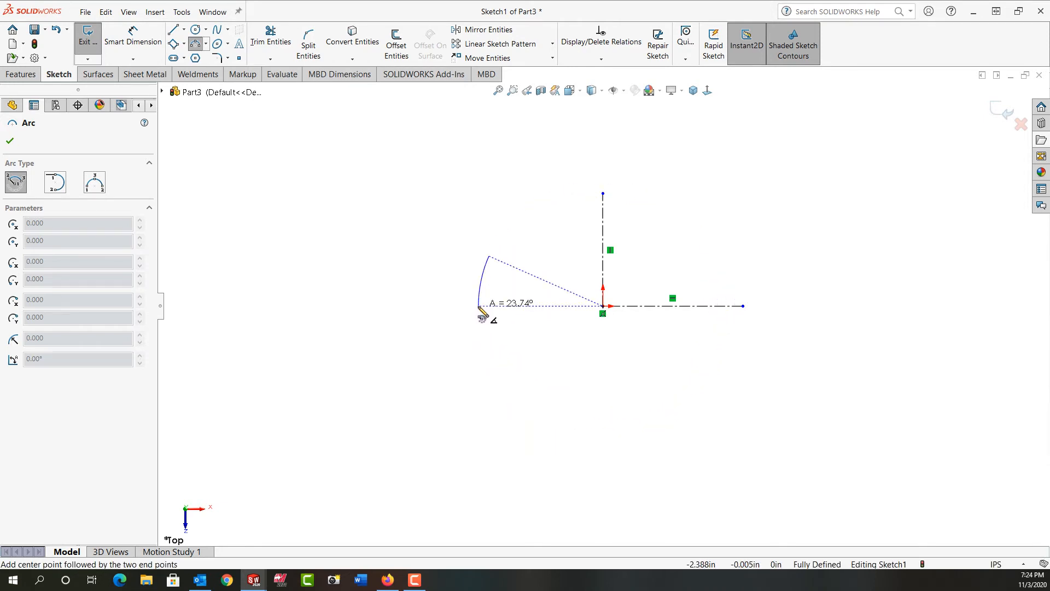
left_click(480, 306)
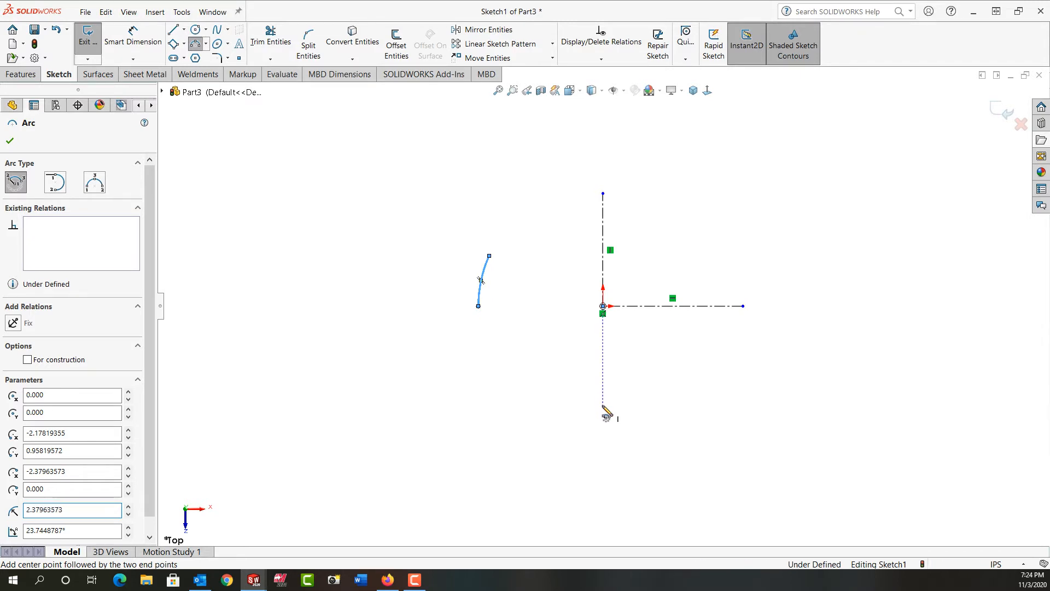
Step: Draw a second centerpoint arc about 3.8 in radius, centered below the origin and ending on the vertical centerline
left_click(603, 404)
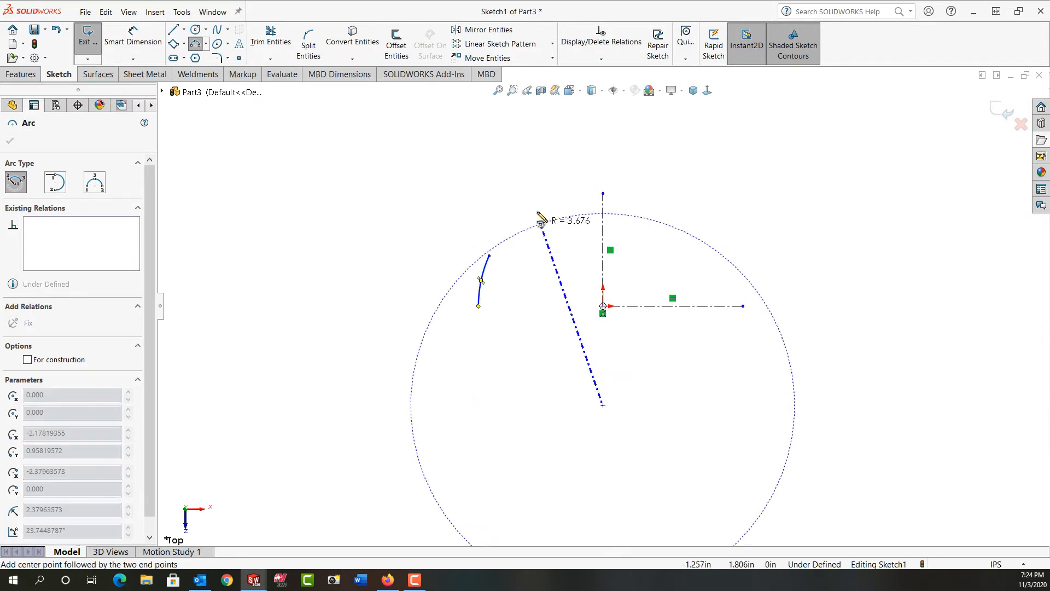
left_click(503, 234)
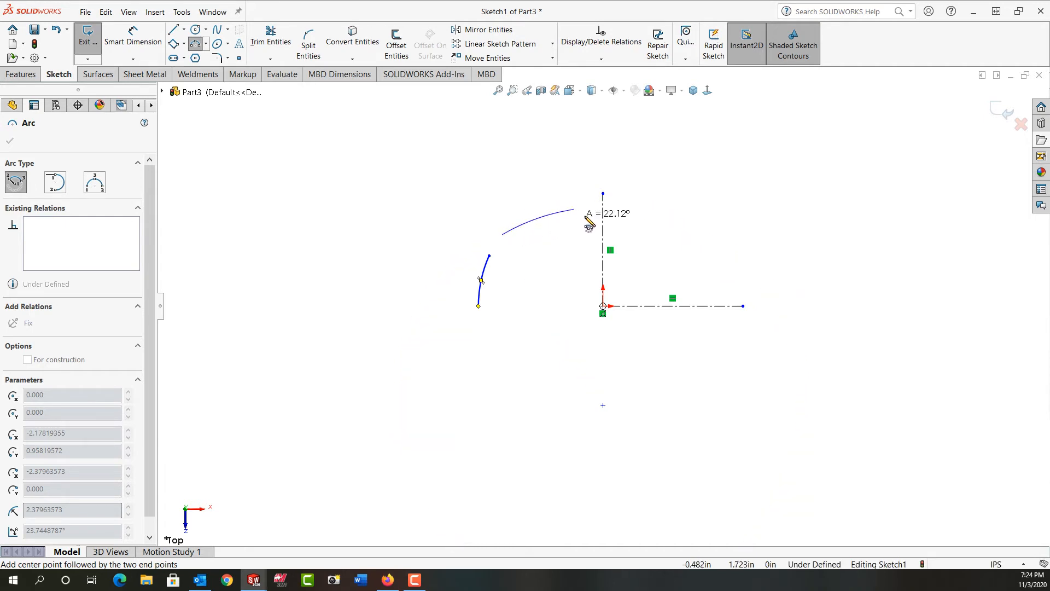
left_click(602, 208)
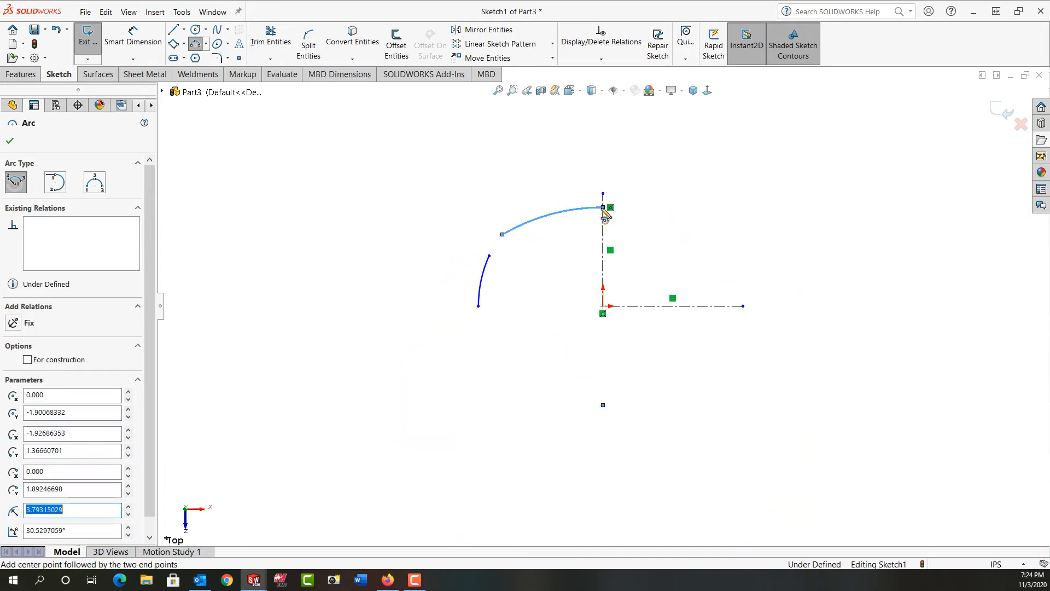
key("Escape")
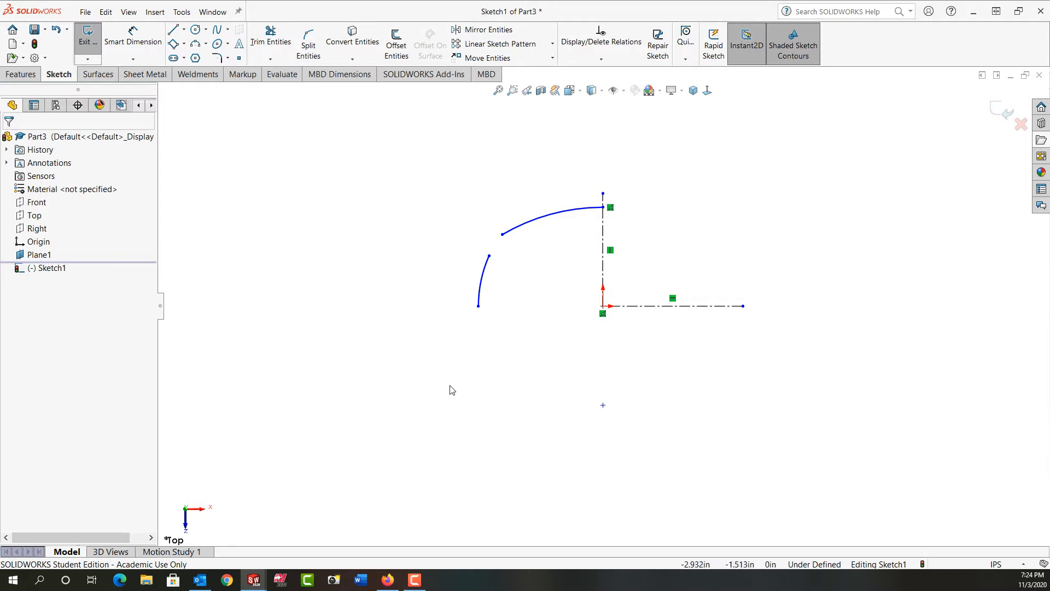
Step: Dimension the small arc's radius as 1.4 in
right_click_drag(437, 399, 427, 349)
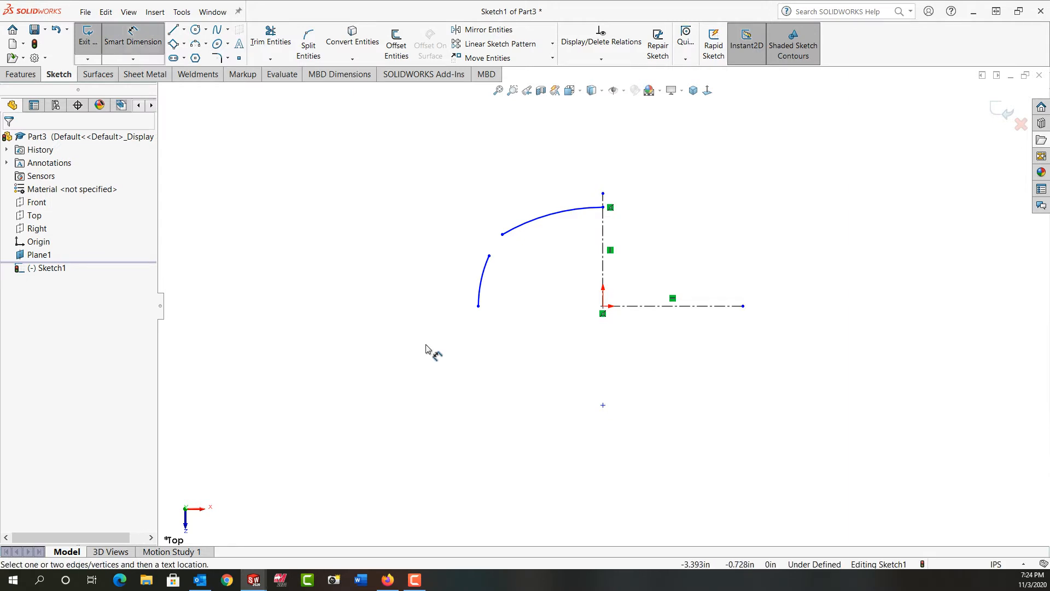
left_click(485, 282)
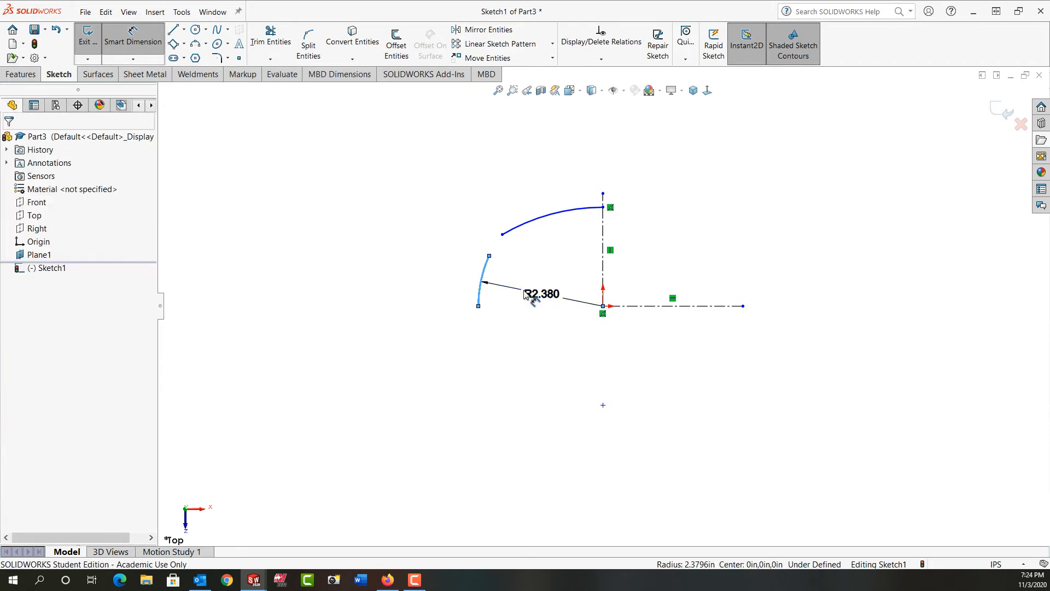
left_click(525, 293)
type("1.4")
key("Return")
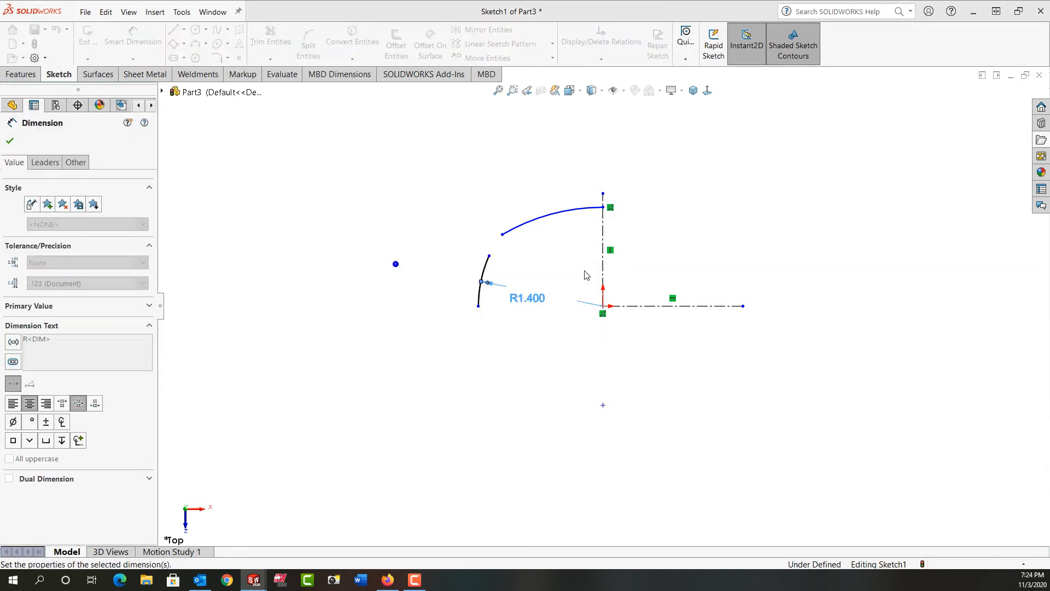
Step: Dimension the large arc's radius as 3.0 in
left_click(561, 224)
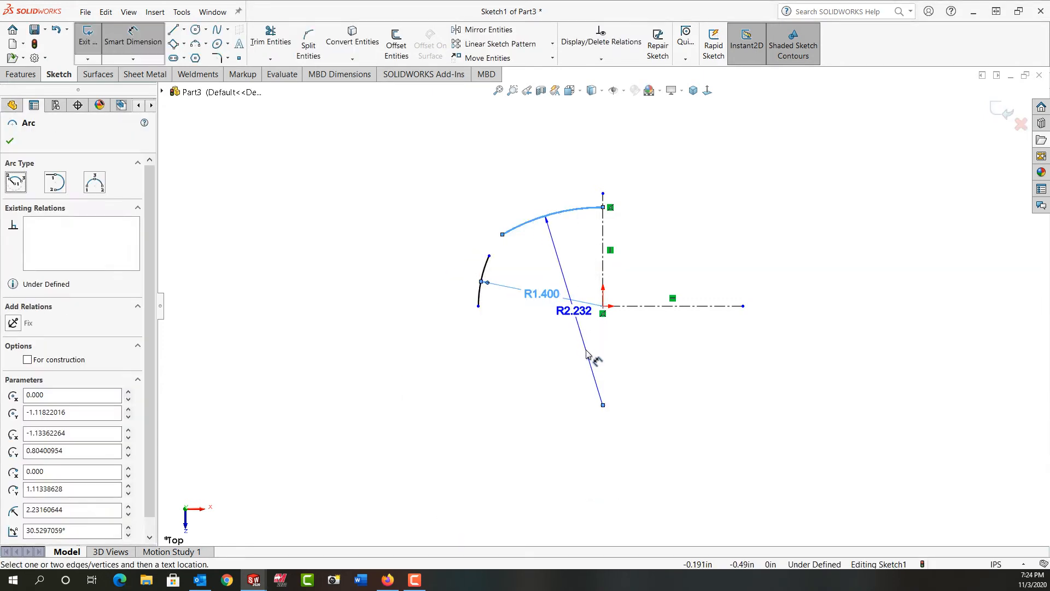
left_click(588, 353)
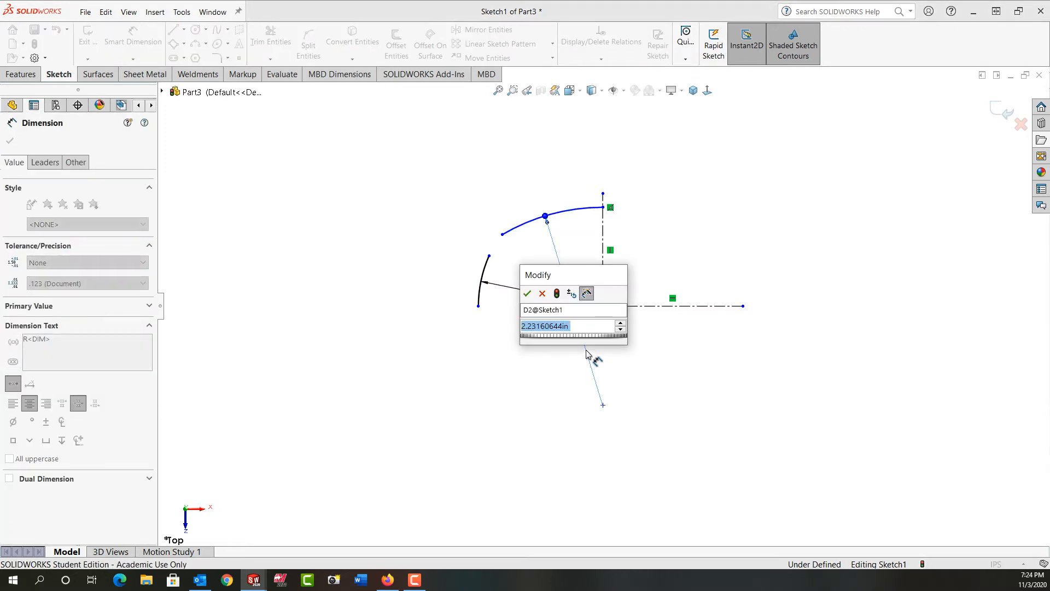
type("3.0")
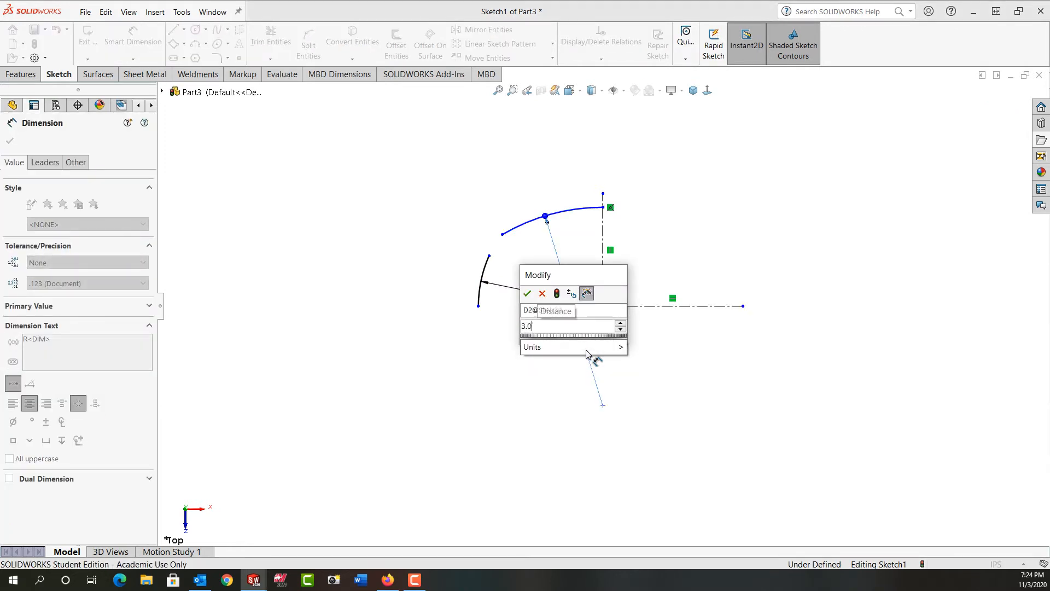
key("Return")
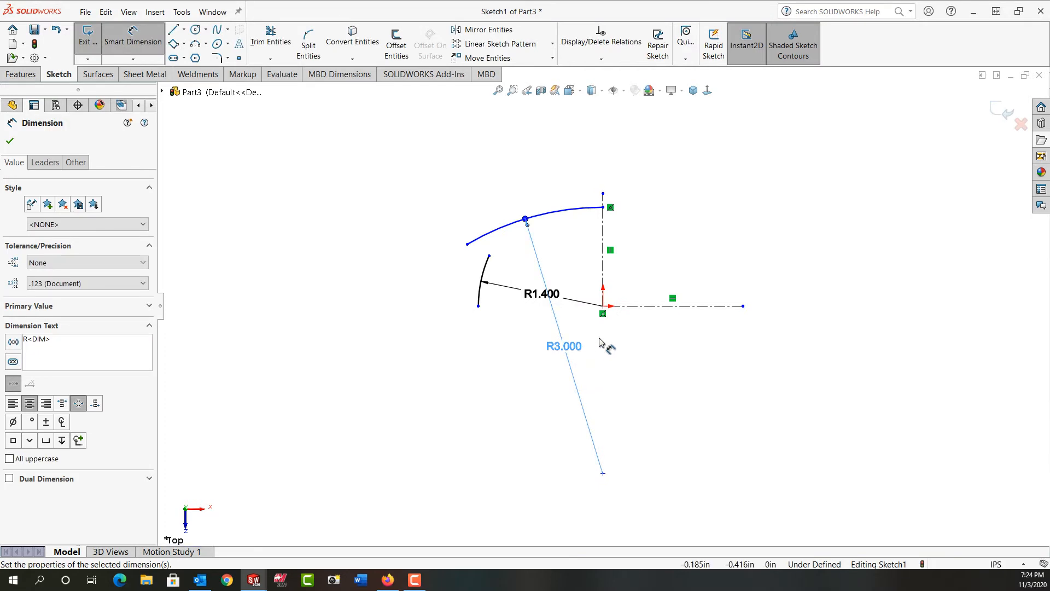
Step: Dimension the large arc's center 2 in below the origin
left_click(604, 307)
left_click(603, 474)
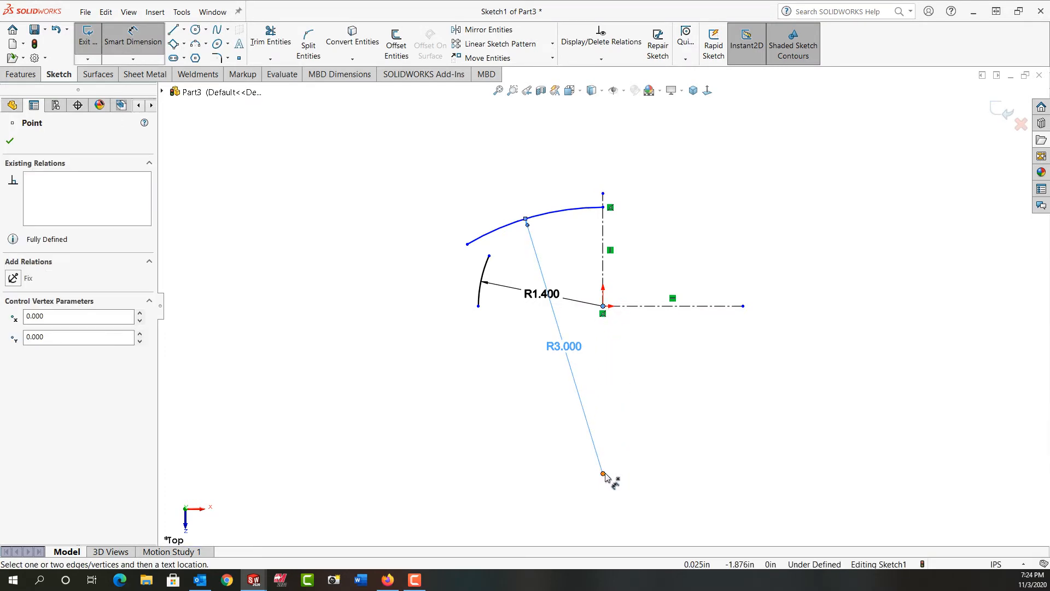
left_click(638, 407)
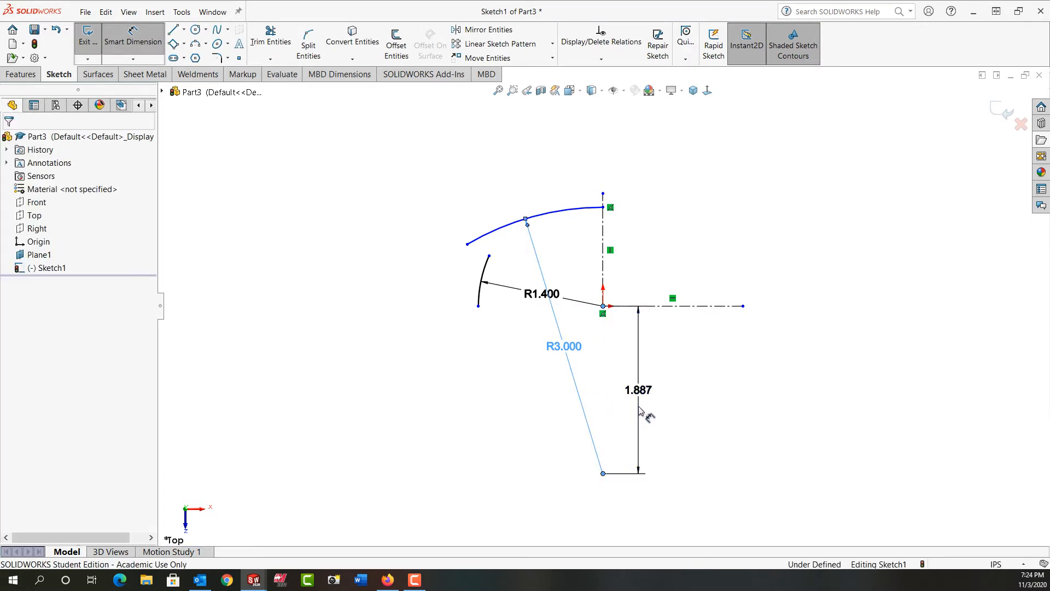
type("2")
key("Return")
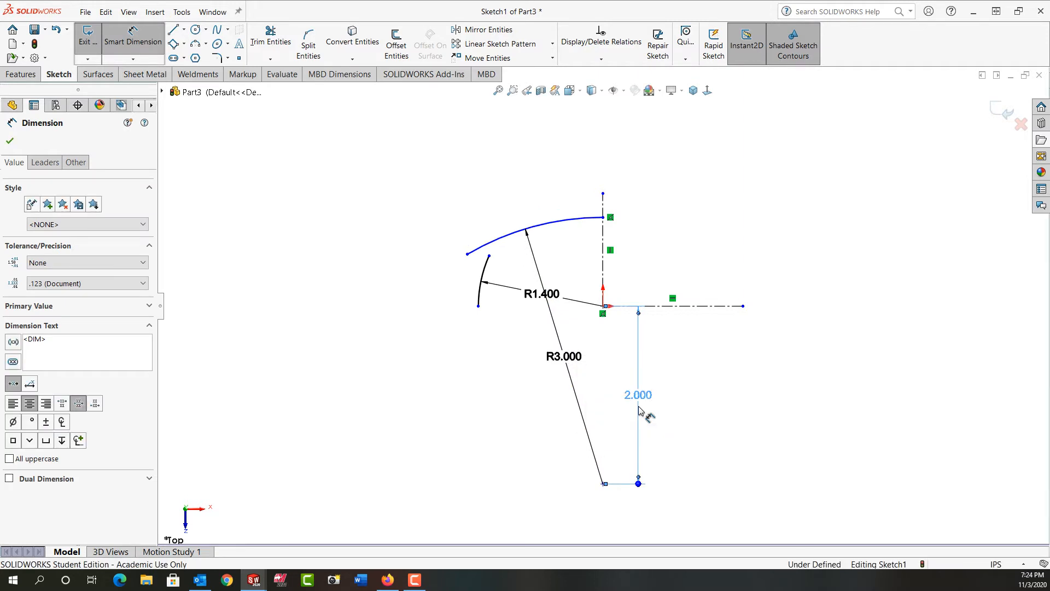
Step: Add a vertical relation between the large arc's center and the origin
left_click(602, 484)
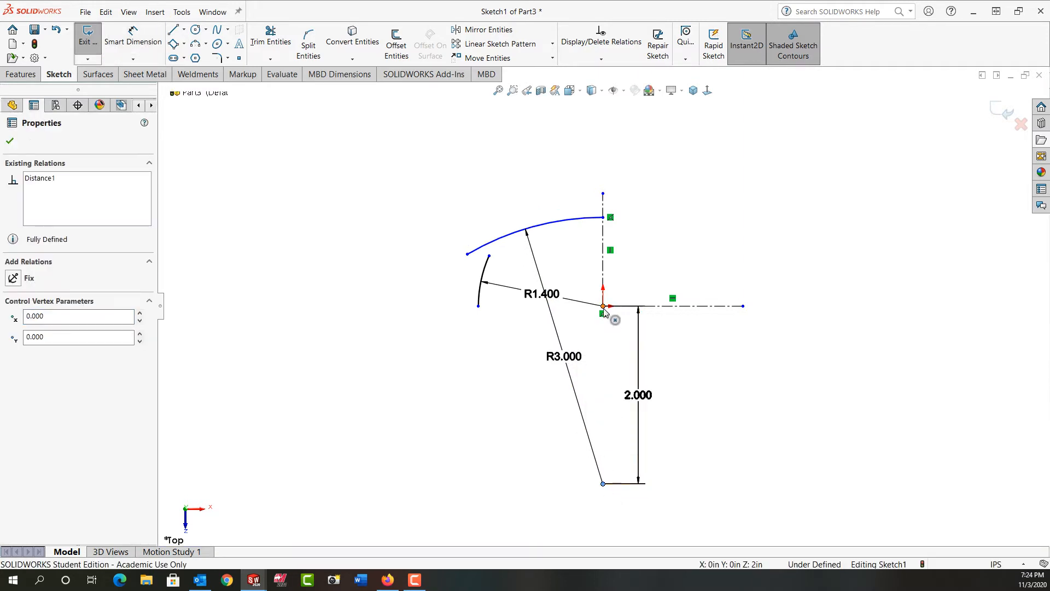
left_click(603, 306, "ctrl")
left_click(651, 259)
left_click(656, 213)
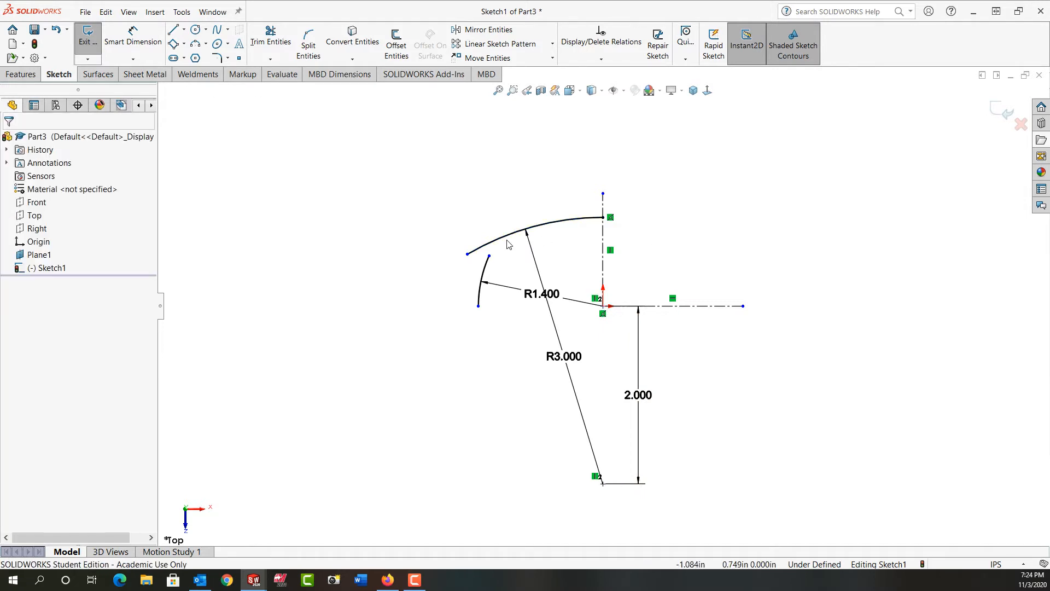
Step: Drag the large arc's free end onto the small arc's upper end and merge the two endpoints
left_click_drag(468, 254, 496, 244)
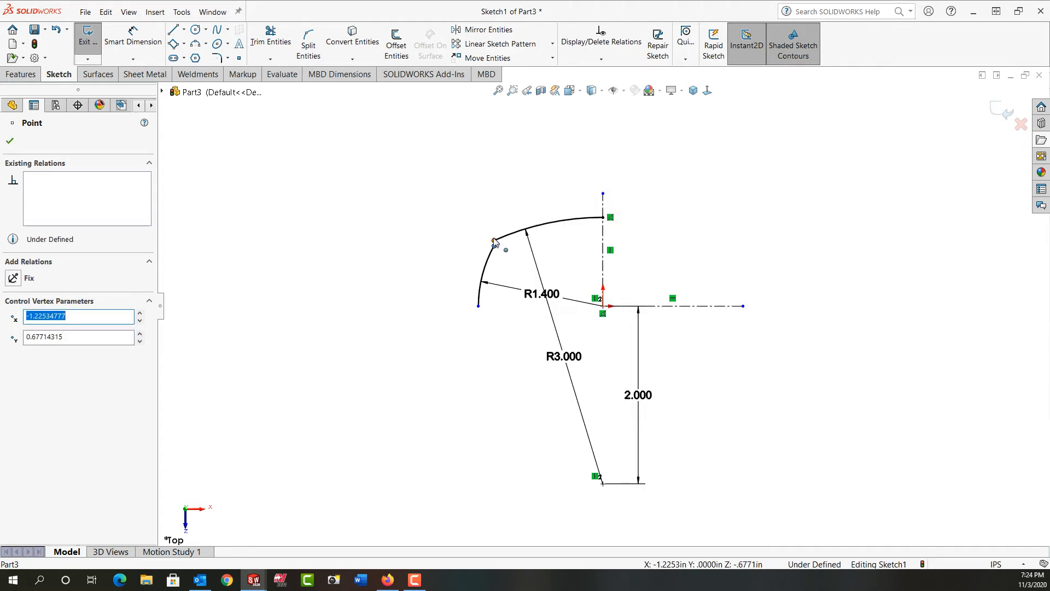
left_click(495, 244, "ctrl")
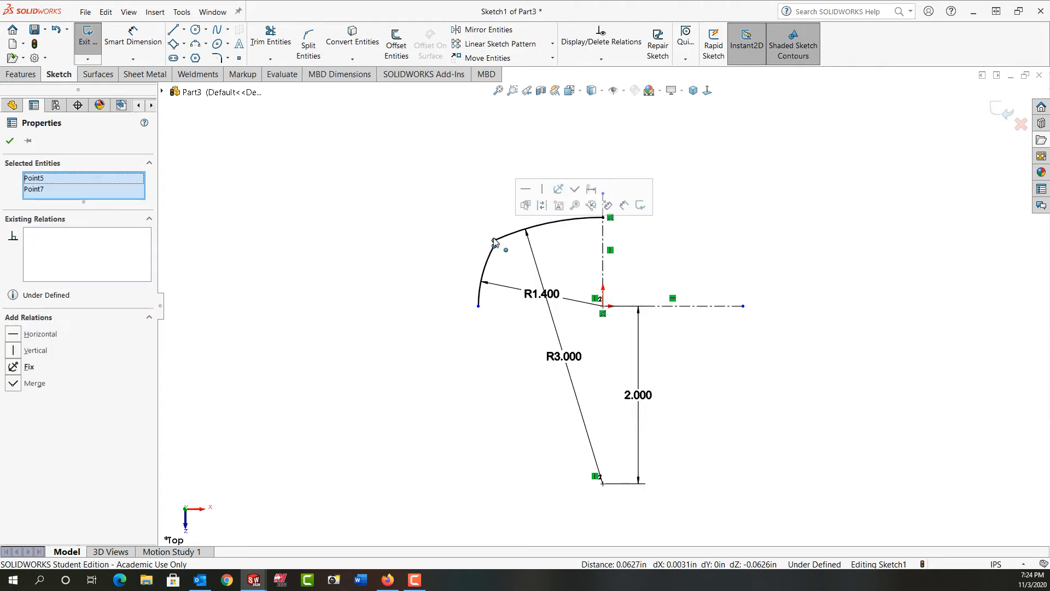
left_click(575, 189)
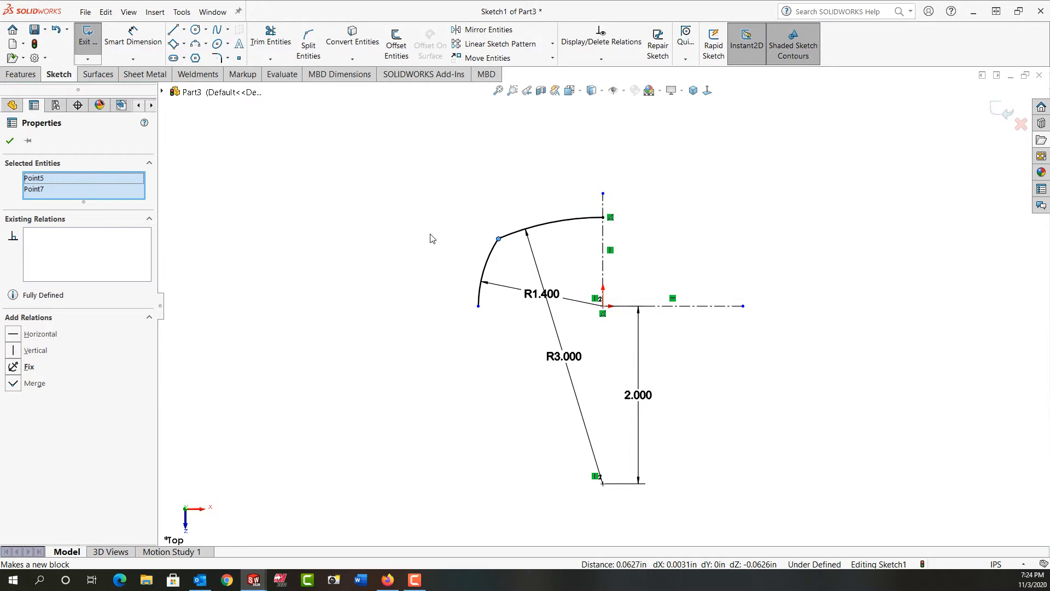
Step: Make the small arc's free endpoint coincident with the horizontal centerline
left_click(479, 307)
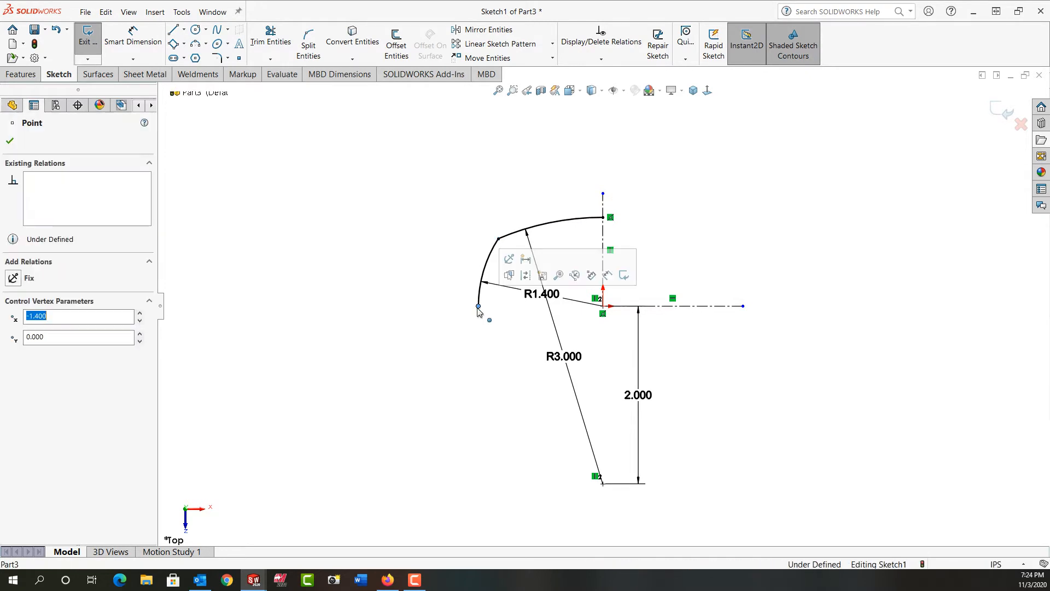
left_click(678, 307, "ctrl")
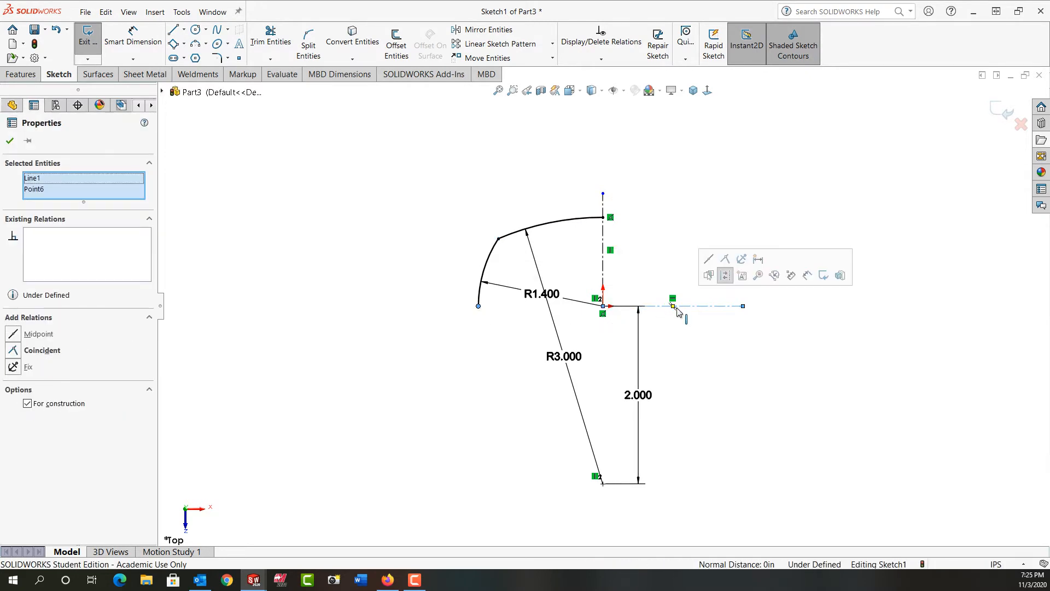
left_click(726, 260)
left_click(508, 362)
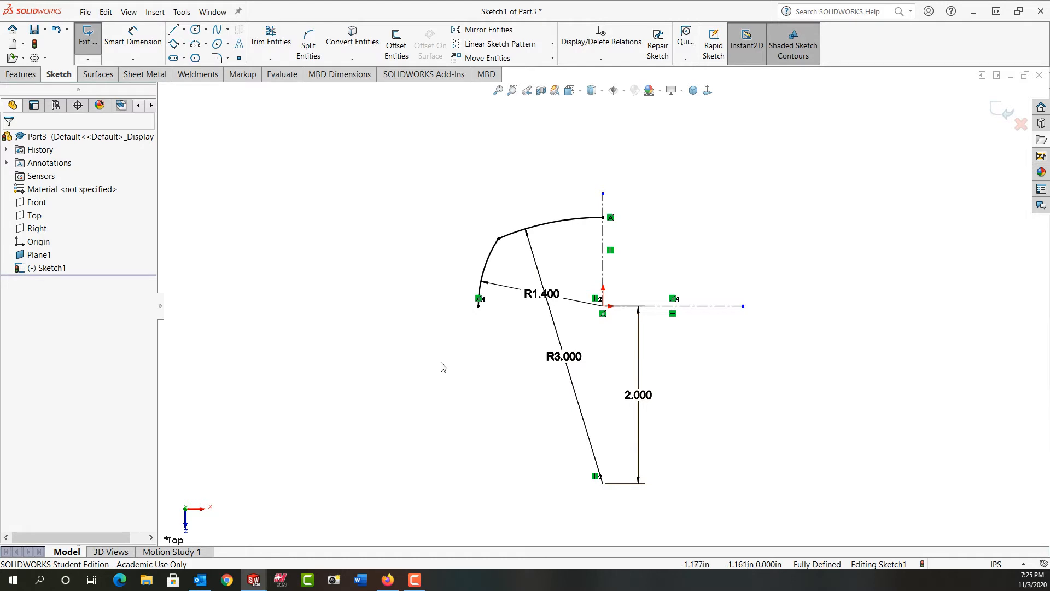
Step: Fillet the corner where the small and large arcs meet with a 0.5 in radius
left_click(217, 58)
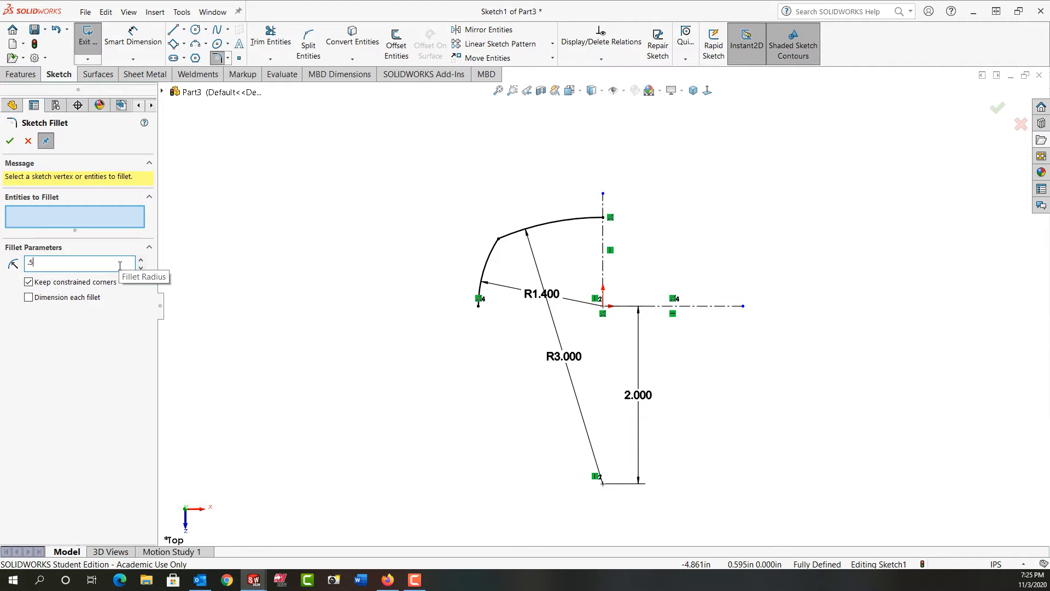
left_click(503, 245)
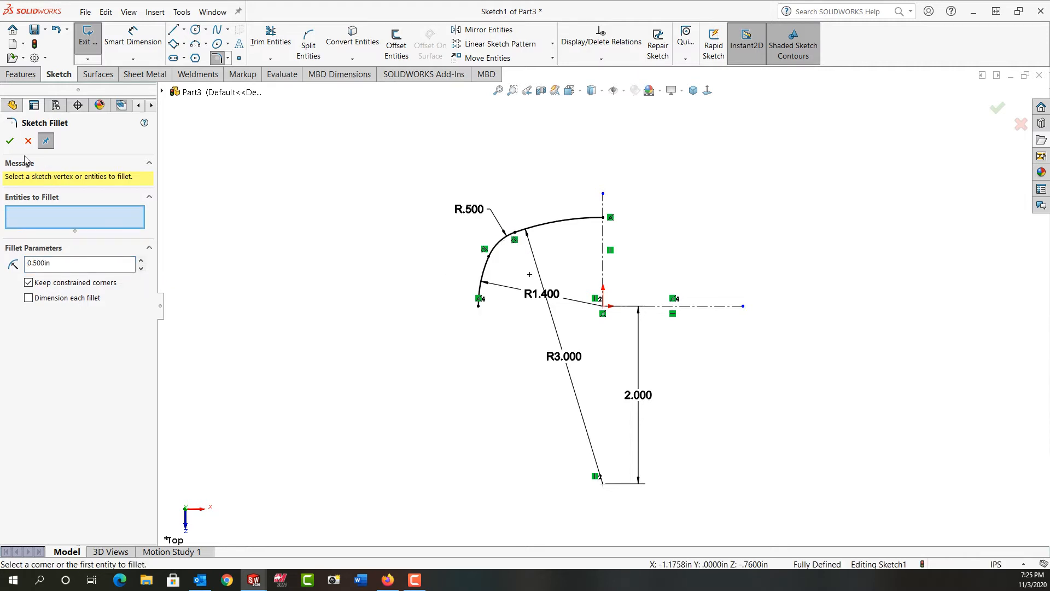
left_click(10, 141)
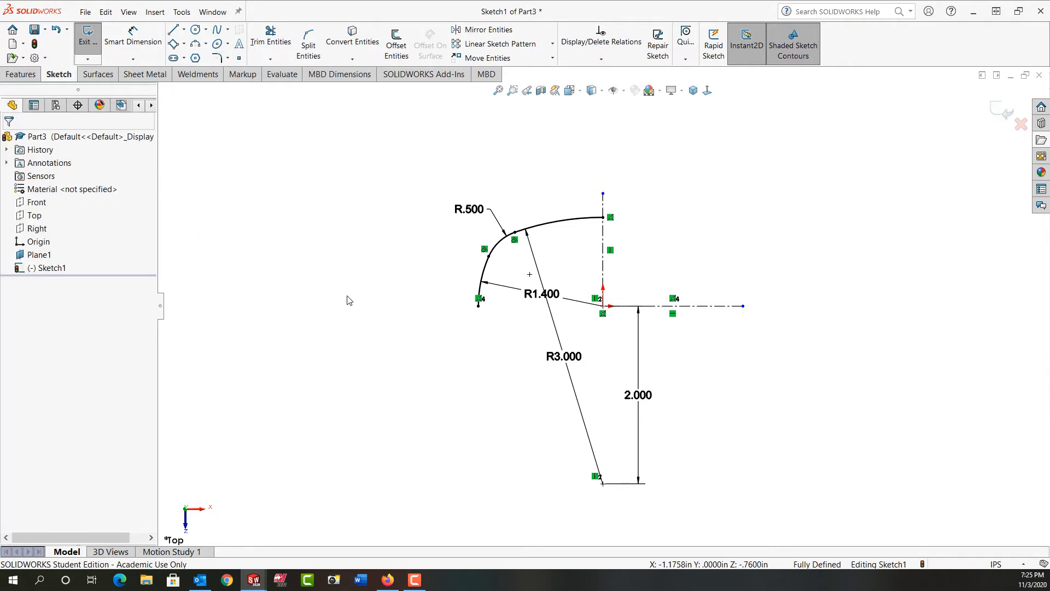
Step: Mirror the arcs and fillet about the vertical centerline
left_click_drag(367, 166, 619, 319)
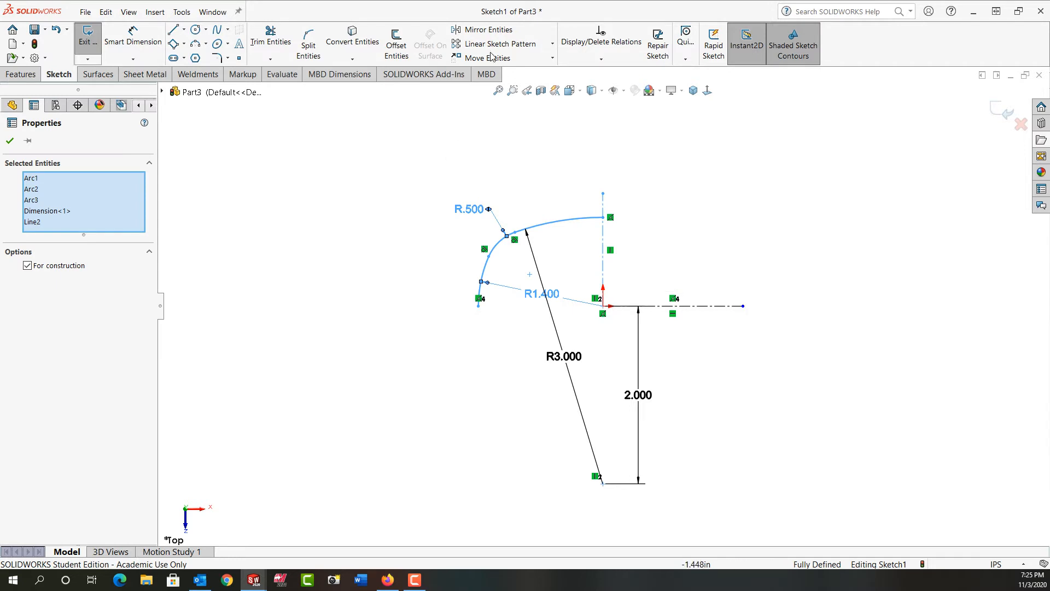
left_click(487, 30)
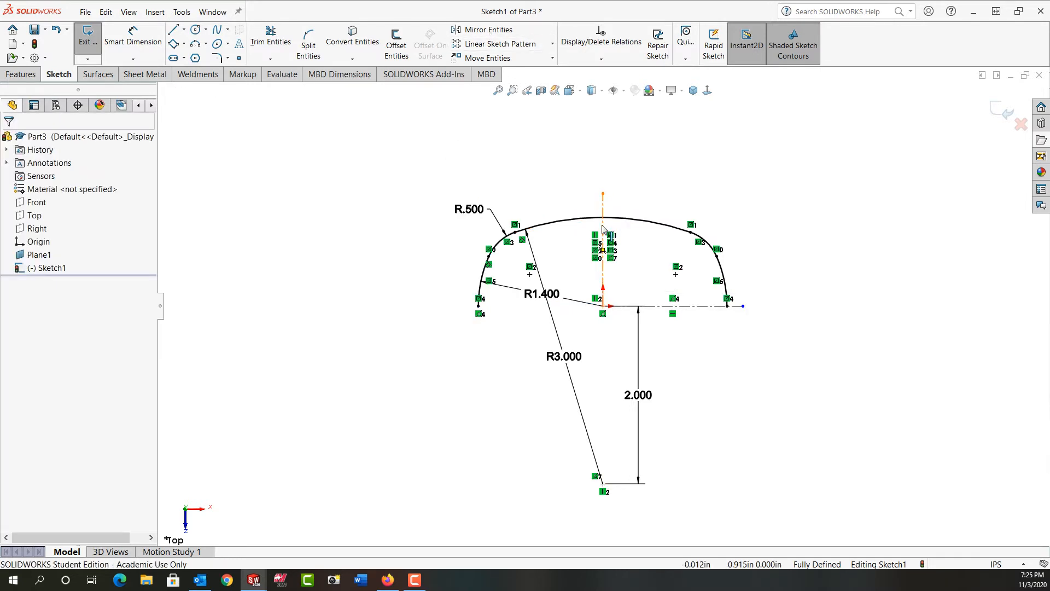
Step: Mirror the whole upper half of the profile about the horizontal centerline, keeping a copy
mouse_move(398, 158)
left_mouse_down()
mouse_move(715, 336)
mouse_move(755, 337)
mouse_move(738, 331)
left_mouse_up()
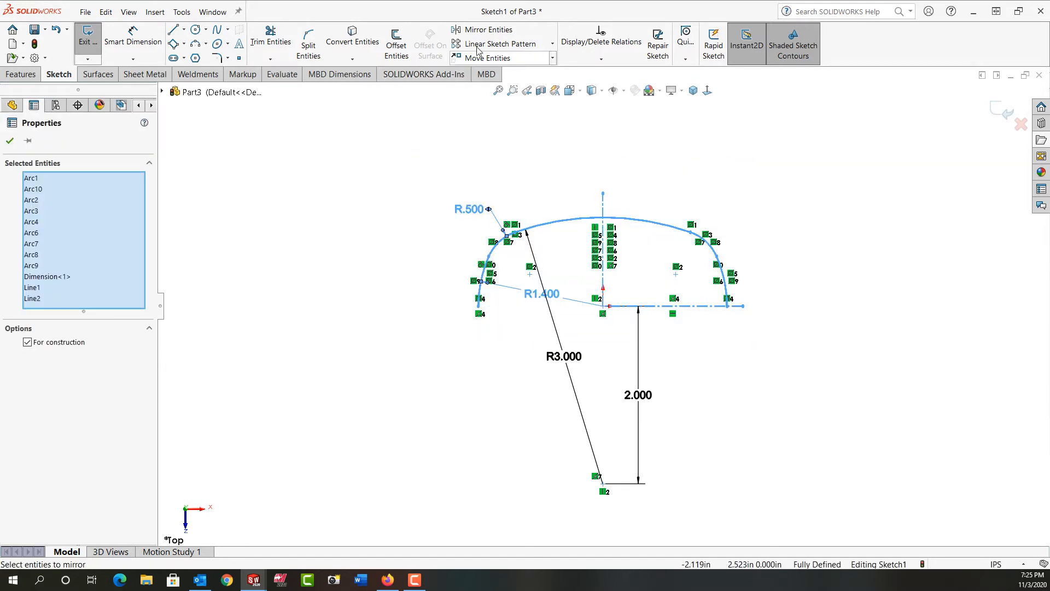
left_click(485, 29)
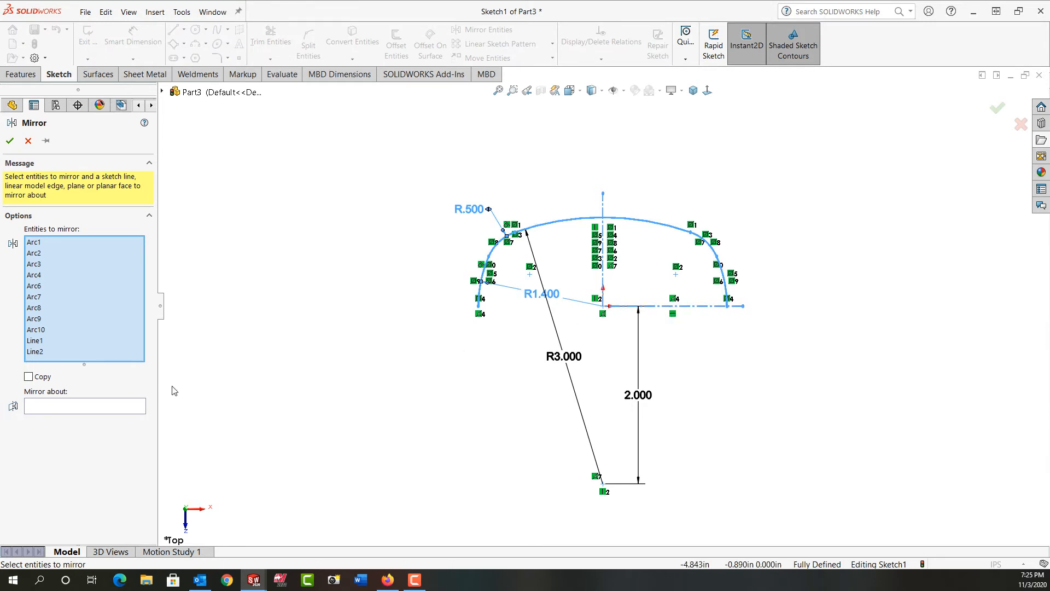
left_click(67, 407)
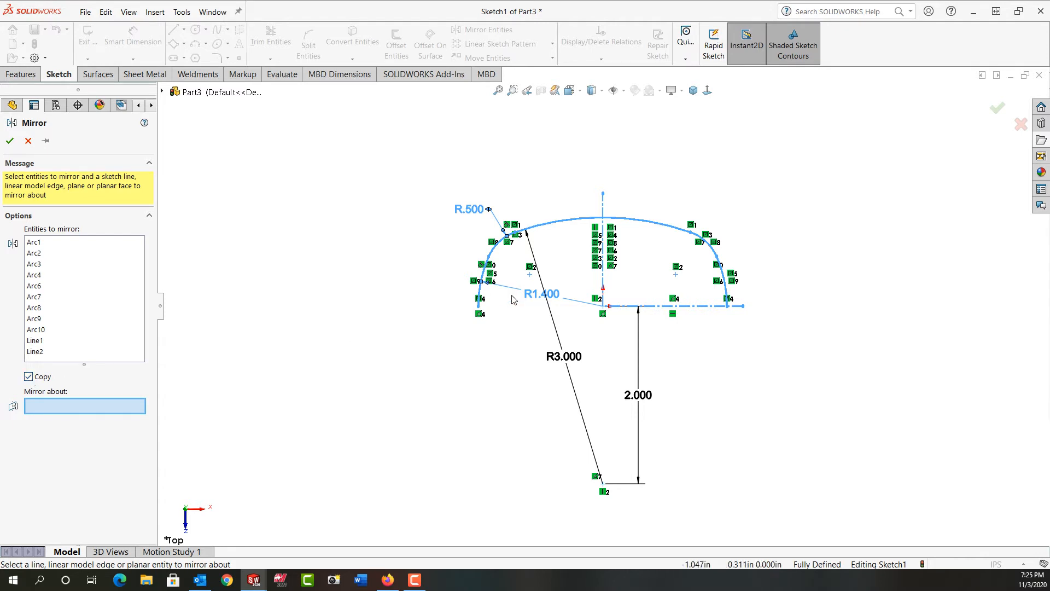
left_click(701, 308)
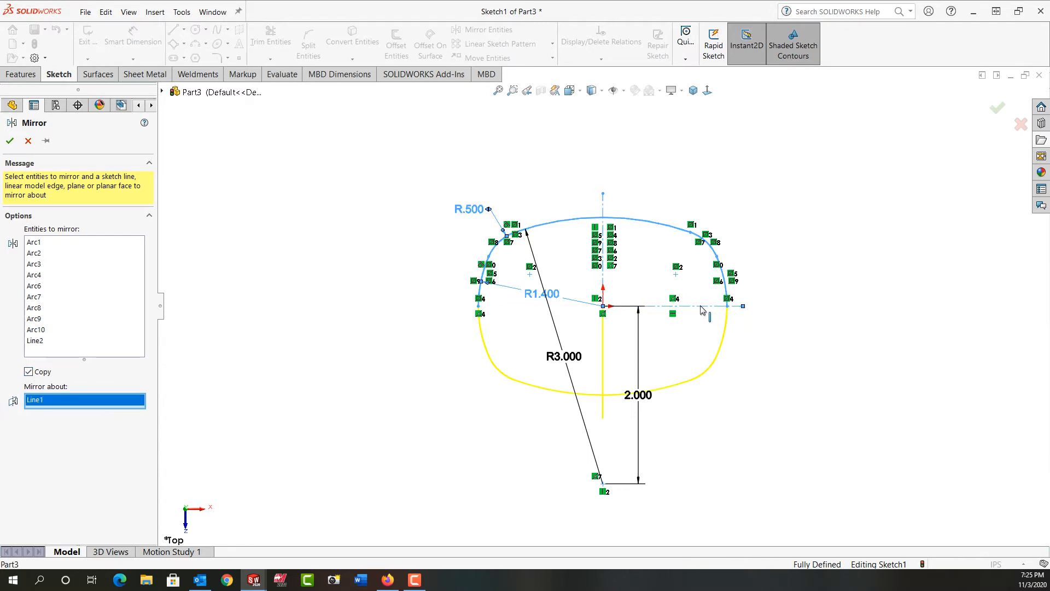
right_click(703, 310)
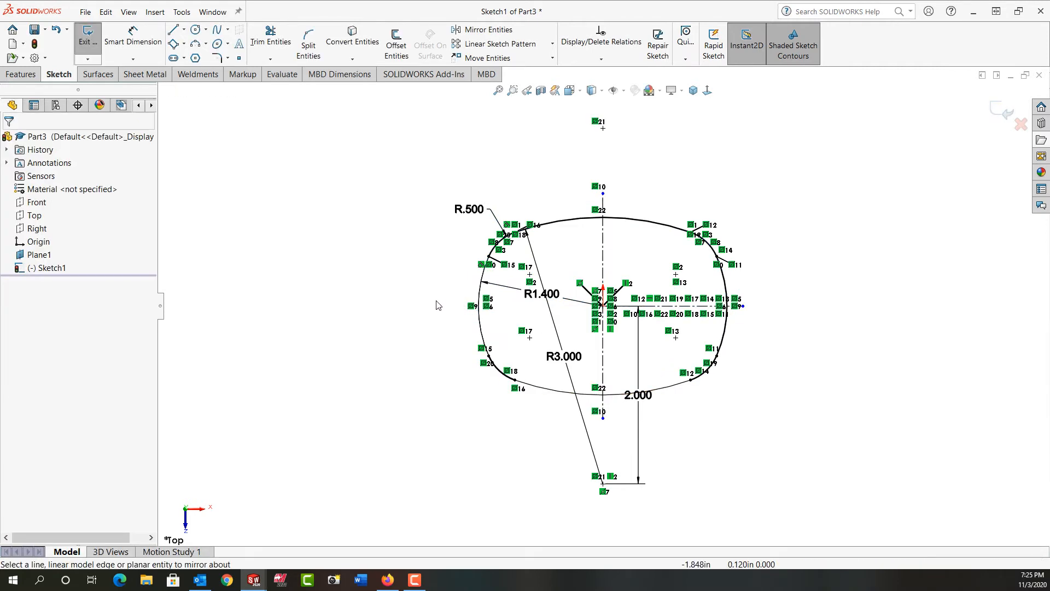
Step: Exit the profile sketch and start a new sketch on Plane1
left_click(1000, 115)
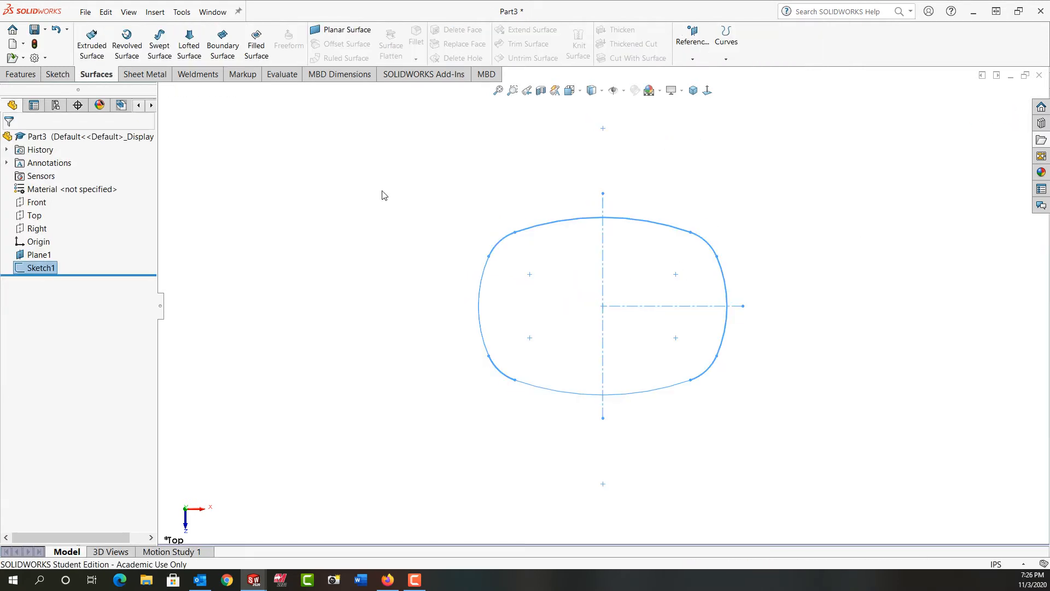
left_click(39, 255)
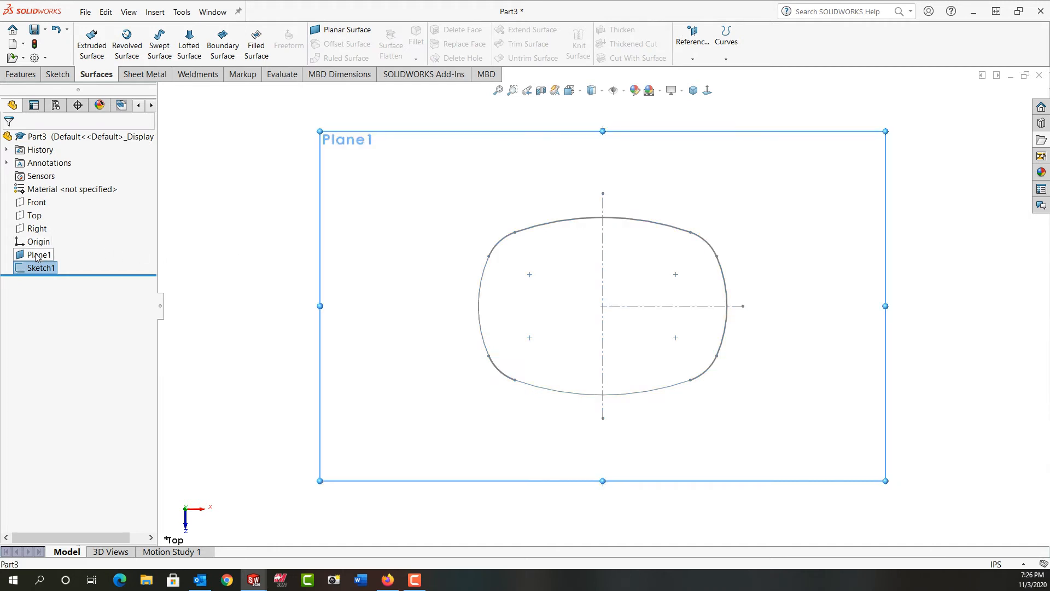
left_click(45, 239)
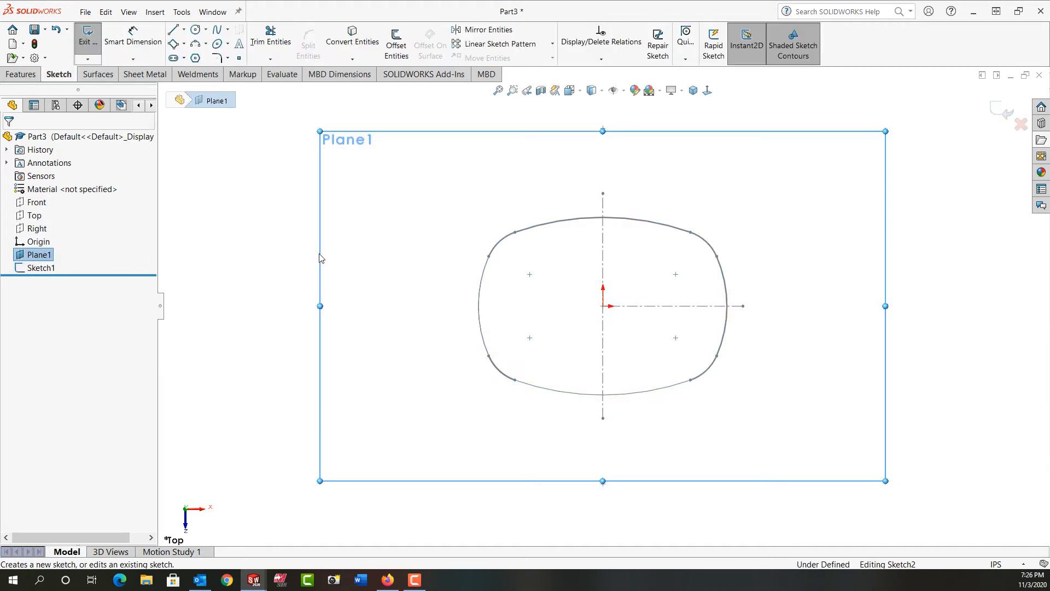
Step: Draw a circle centered on the origin
key("c")
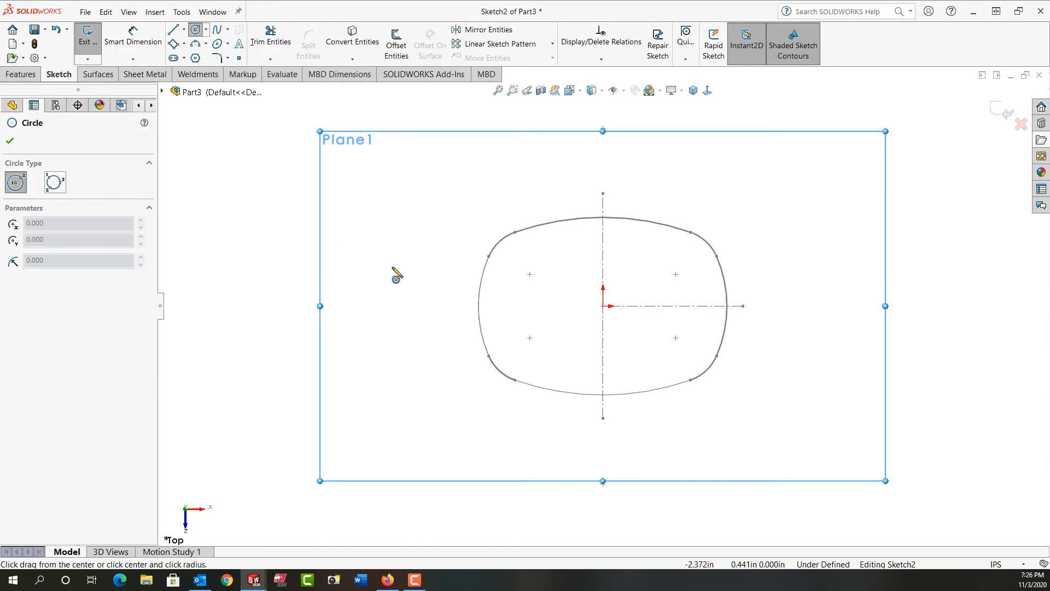
left_click(602, 307)
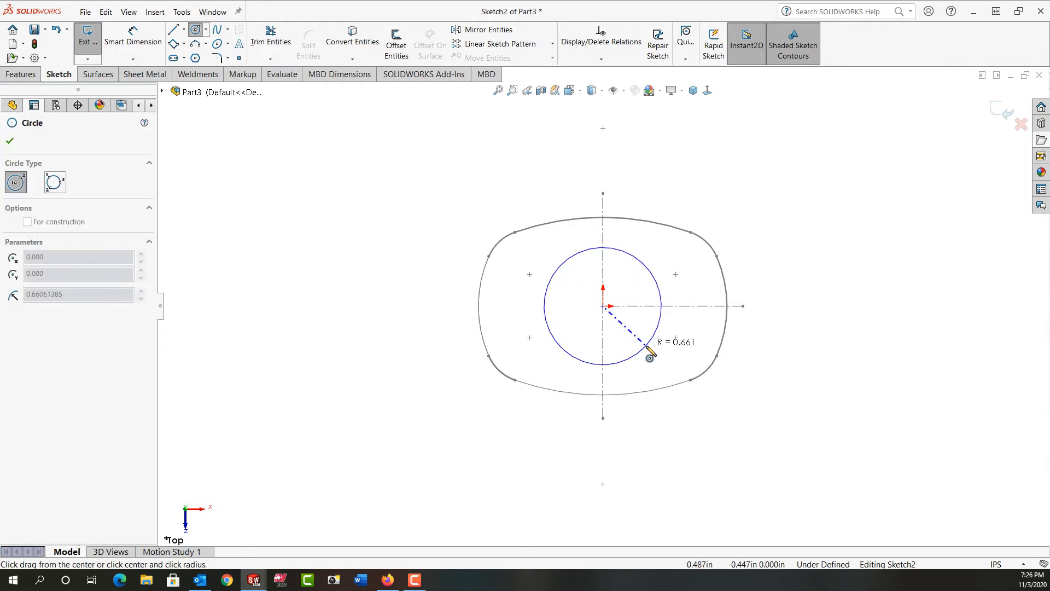
left_click(645, 349)
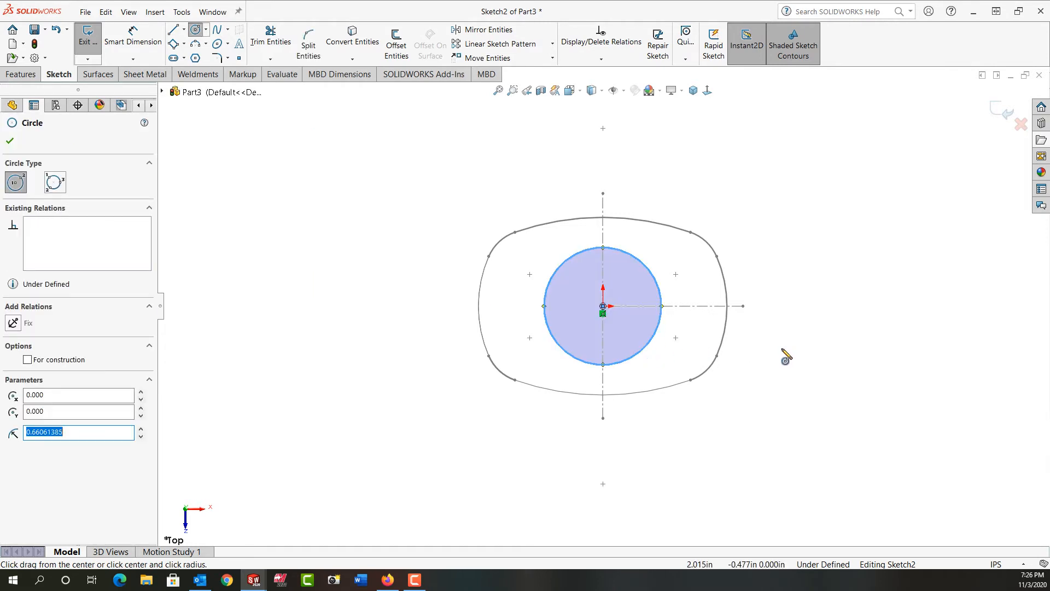
Step: Dimension the circle's diameter as 1.4 in and exit the sketch
key("d")
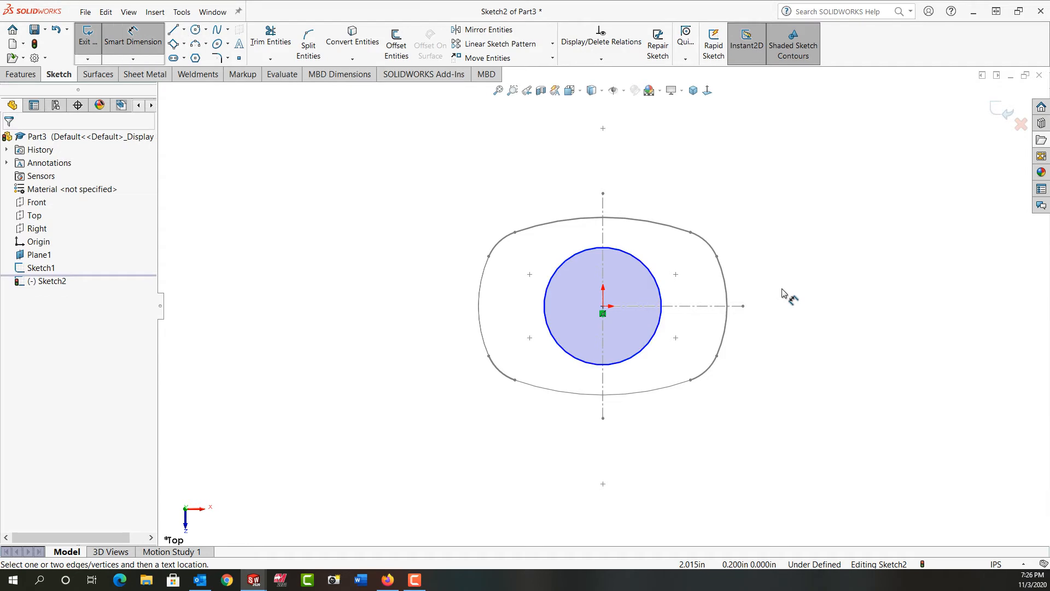
left_click(649, 274)
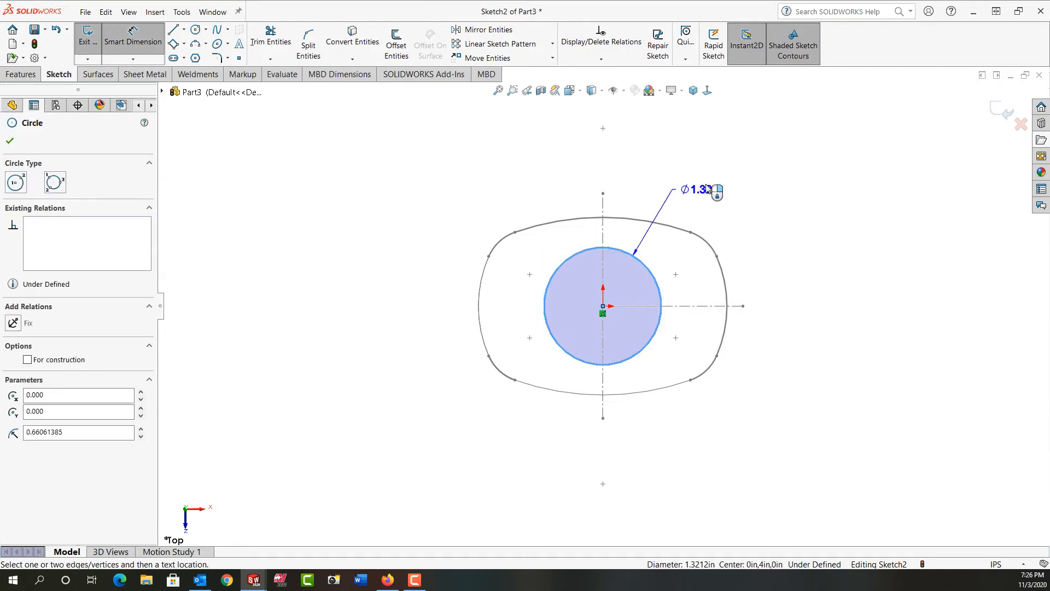
left_click(701, 188)
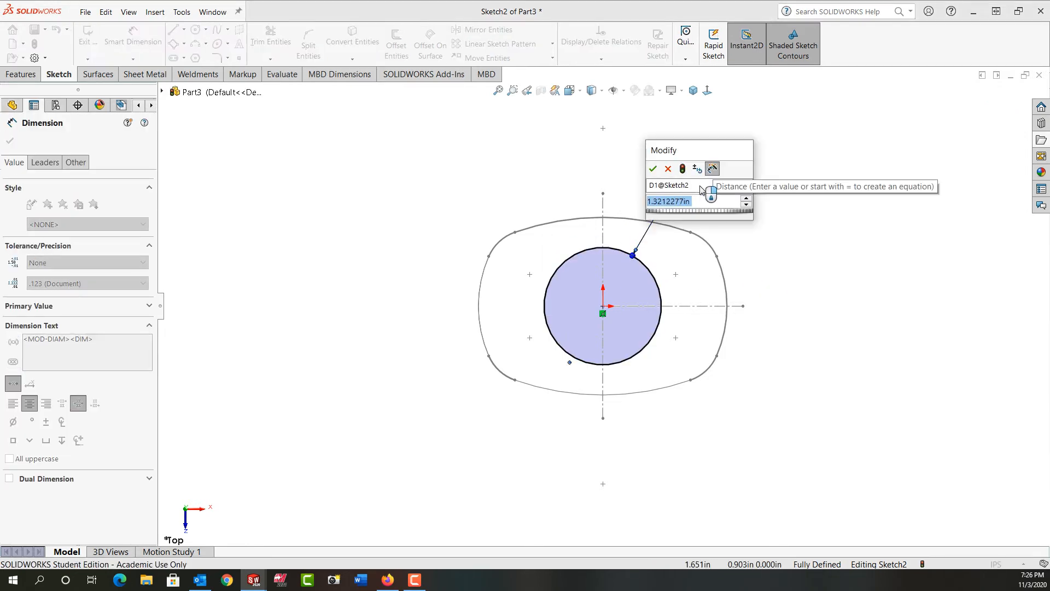
type("1.4")
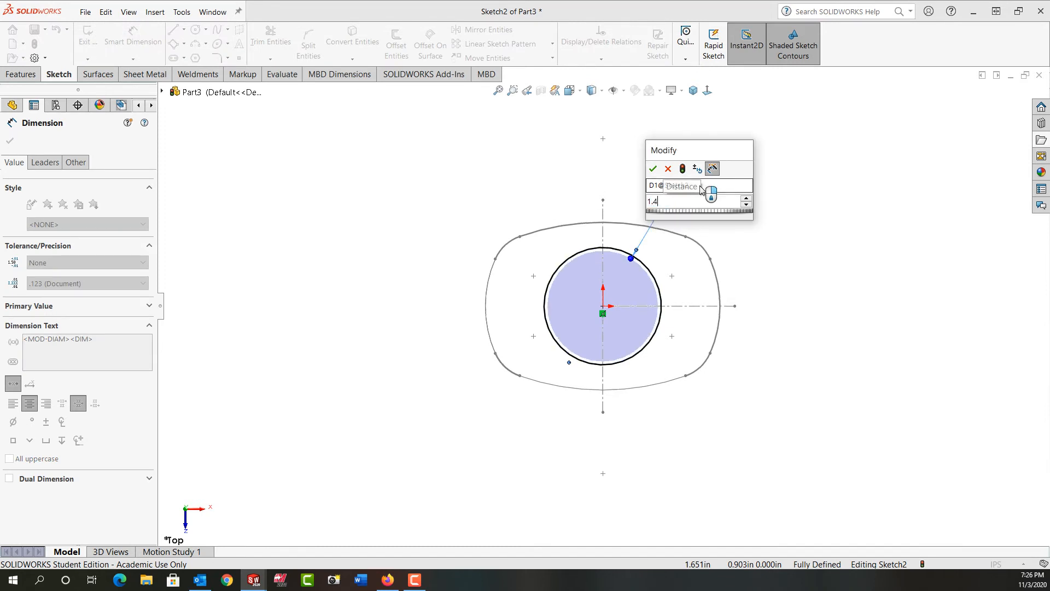
key("Return")
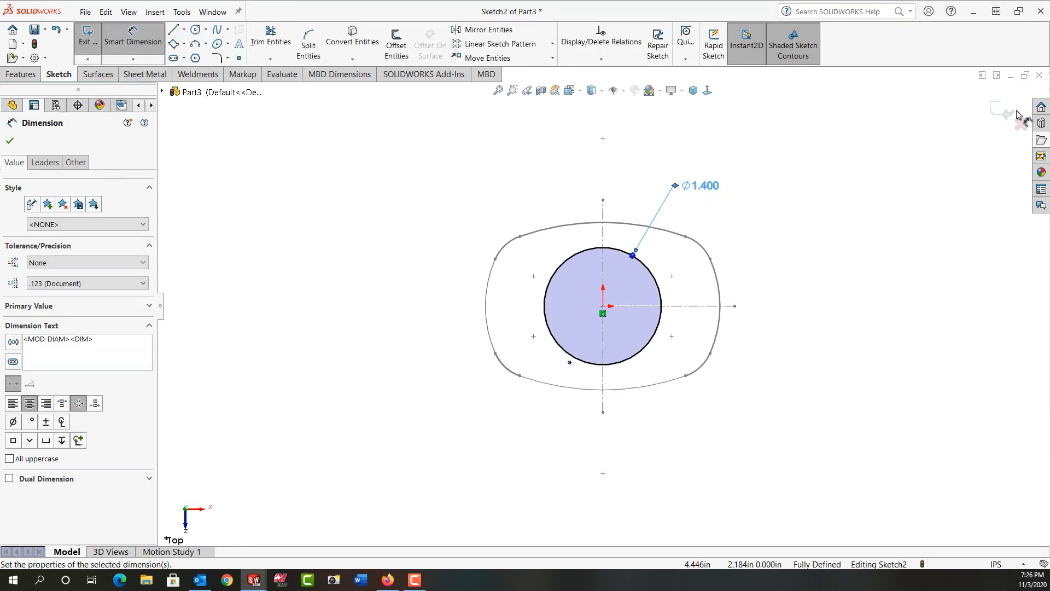
left_click(1005, 111)
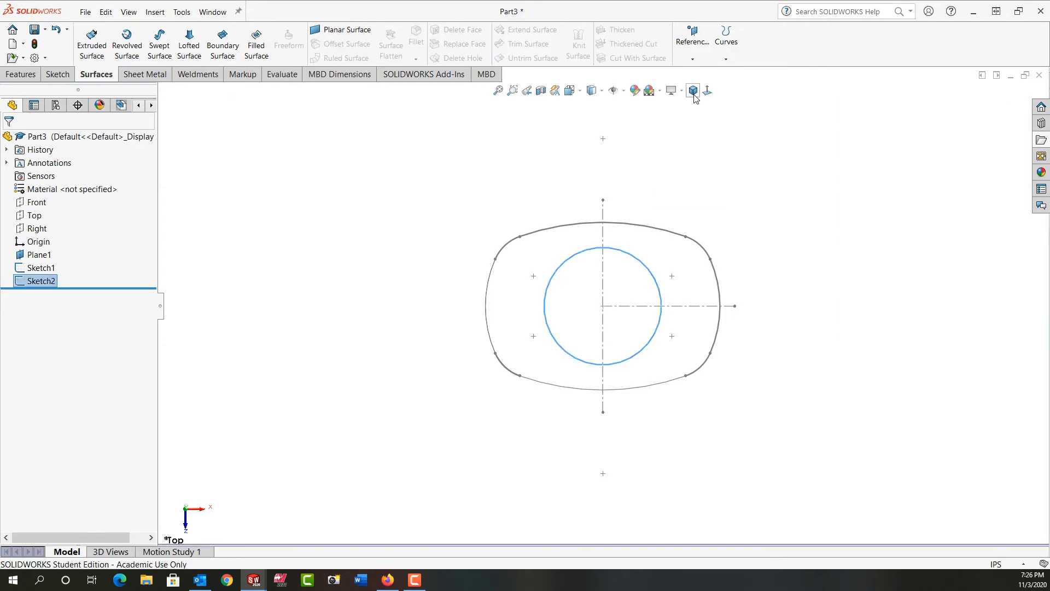
Step: Start a new sketch on the Front plane
left_click(398, 211)
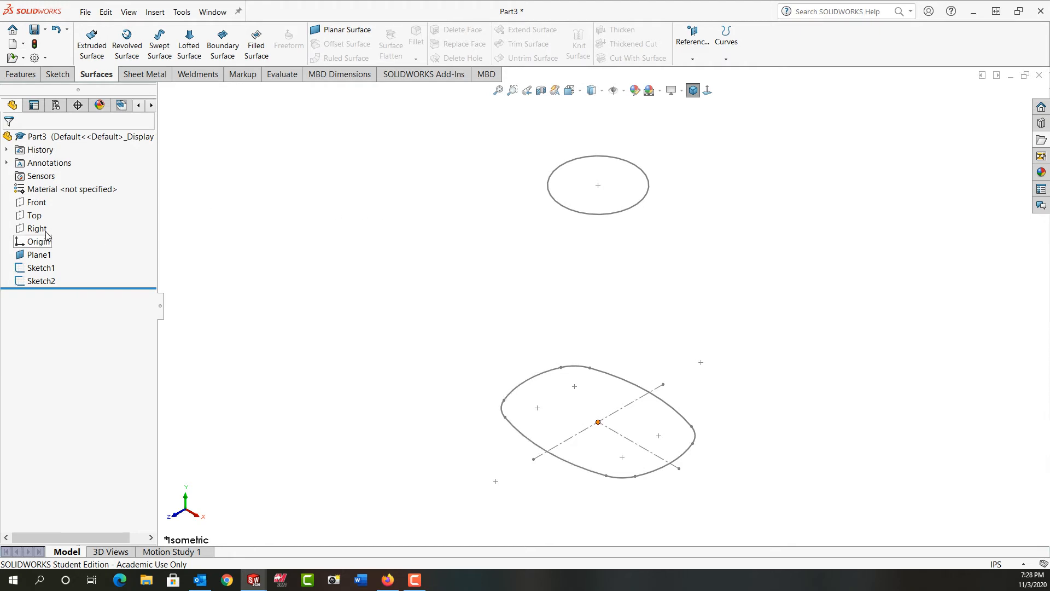
left_click(36, 202)
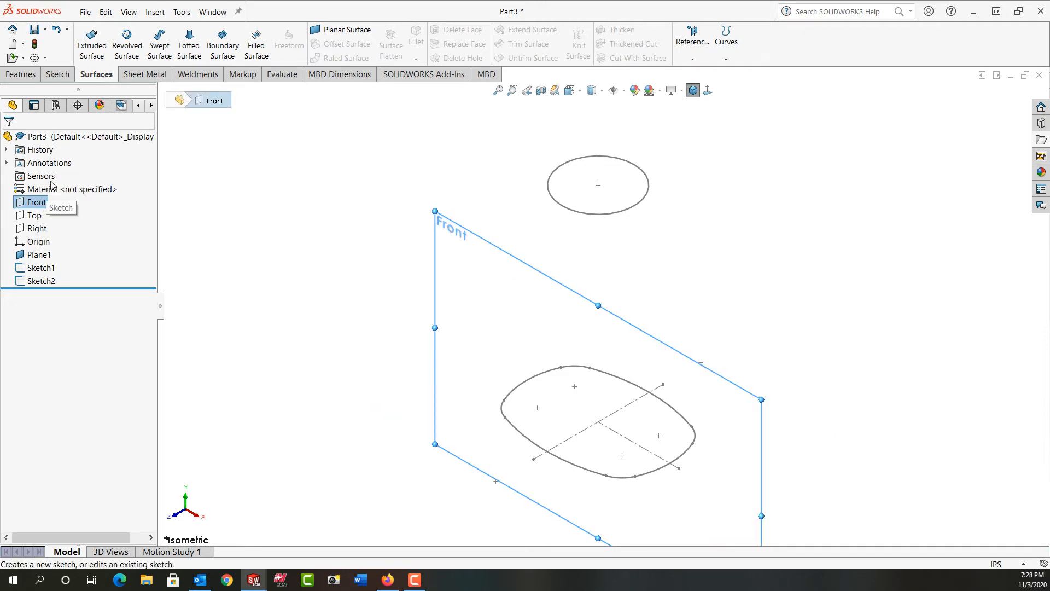
left_click(52, 186)
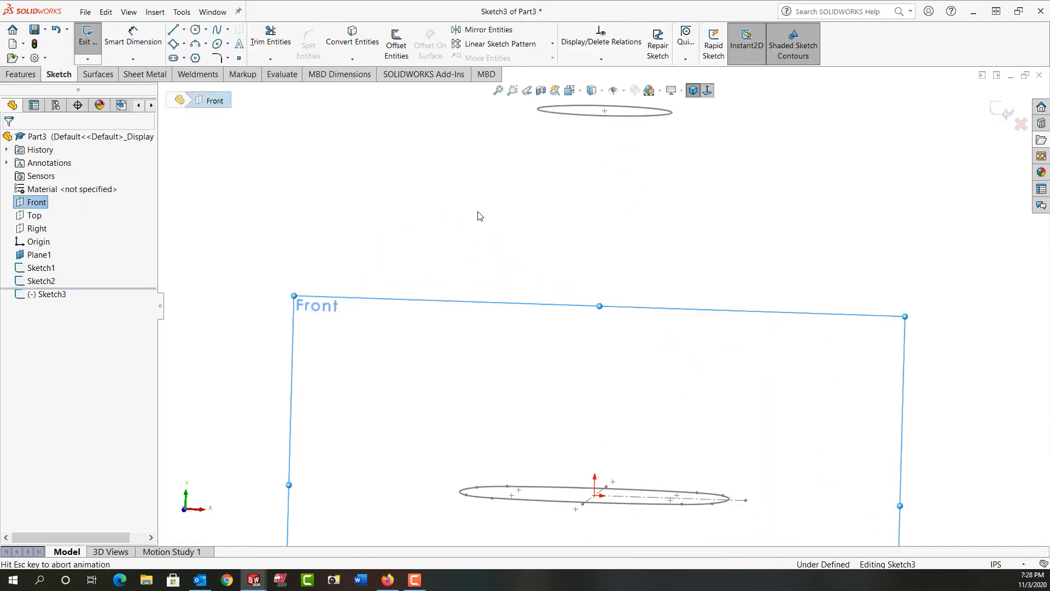
Step: Draw a three-point arc from the circle's right end down to the profile's right end
left_click(196, 47)
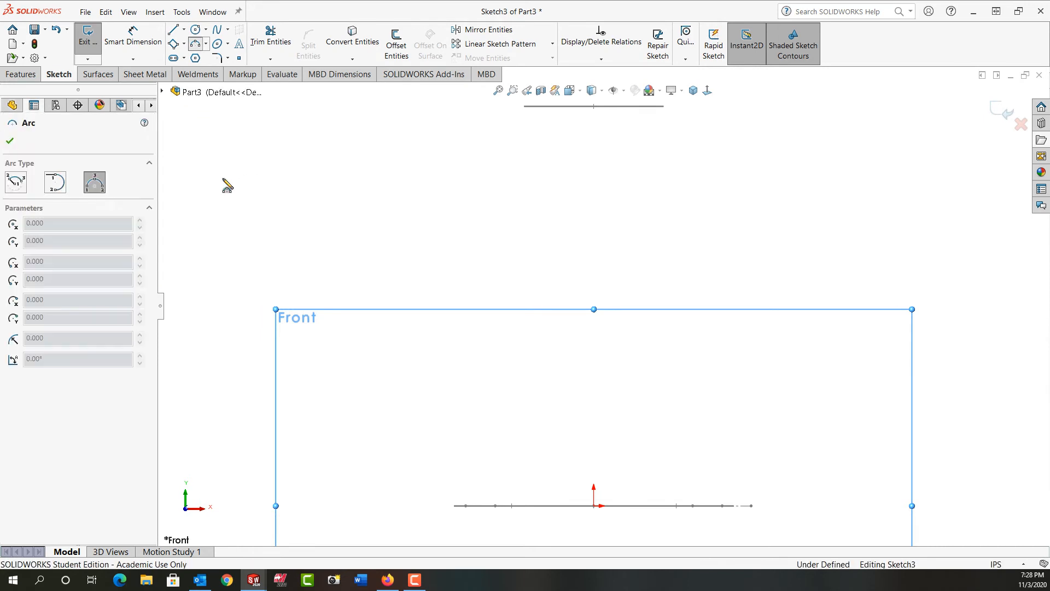
left_click(94, 186)
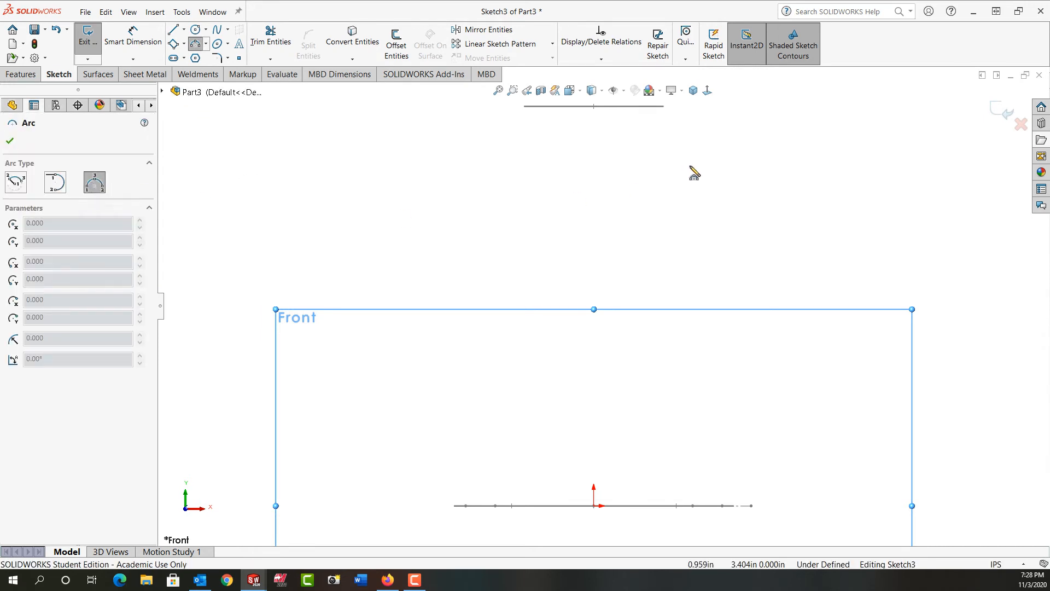
key("f")
left_click(656, 170)
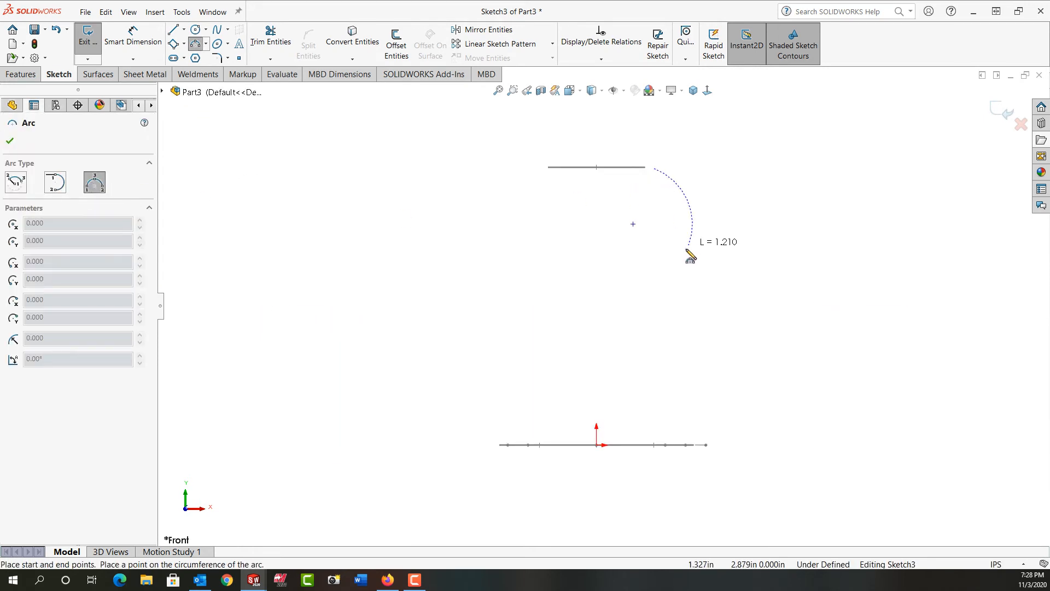
left_click(711, 445)
left_click(704, 316)
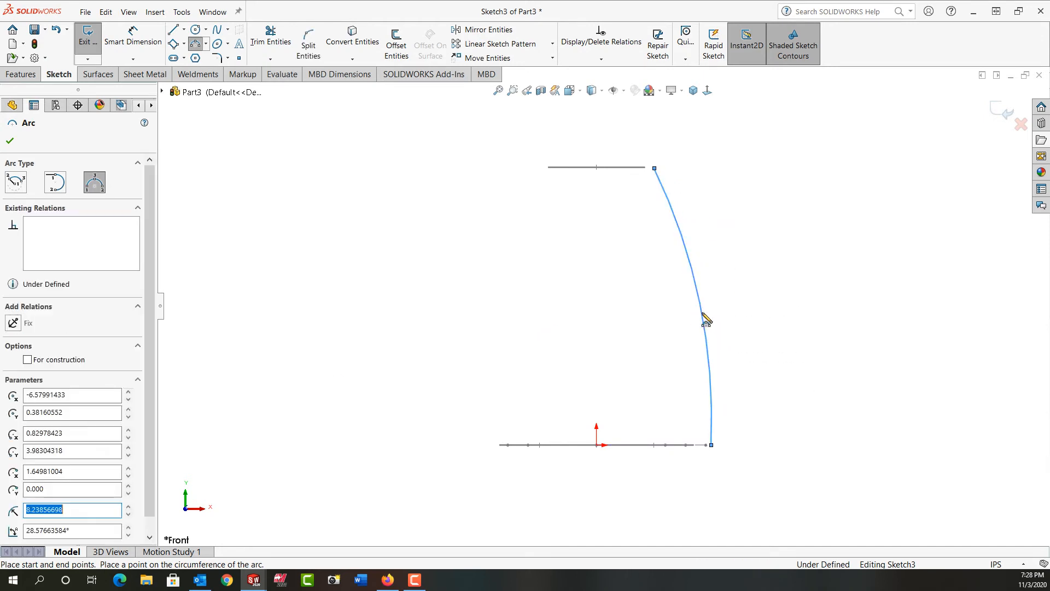
key("Escape")
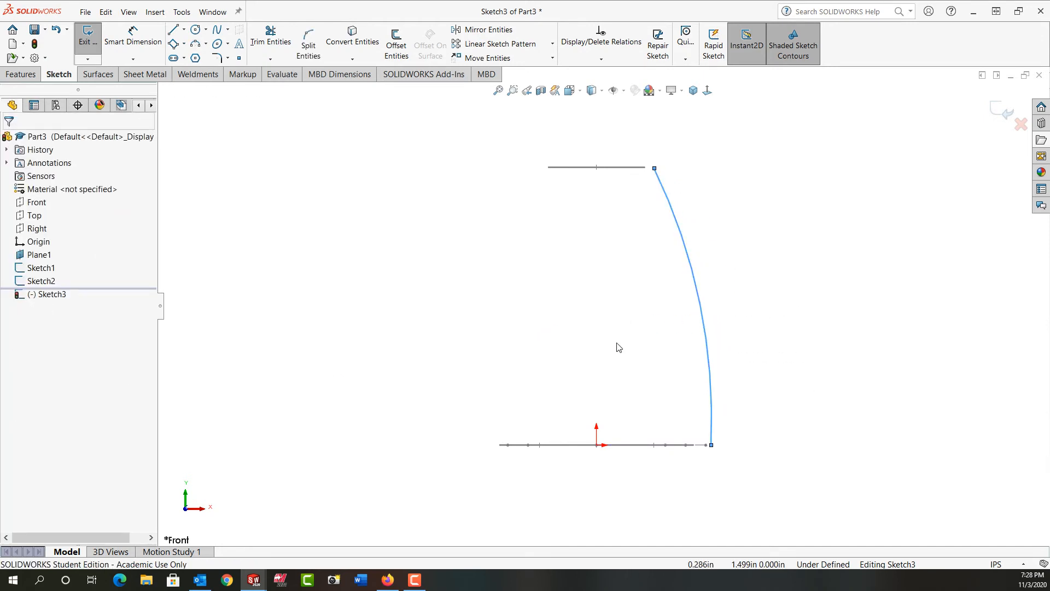
Step: Dimension the right guide arc's radius as 8.0 in
right_click_drag(618, 348, 615, 289)
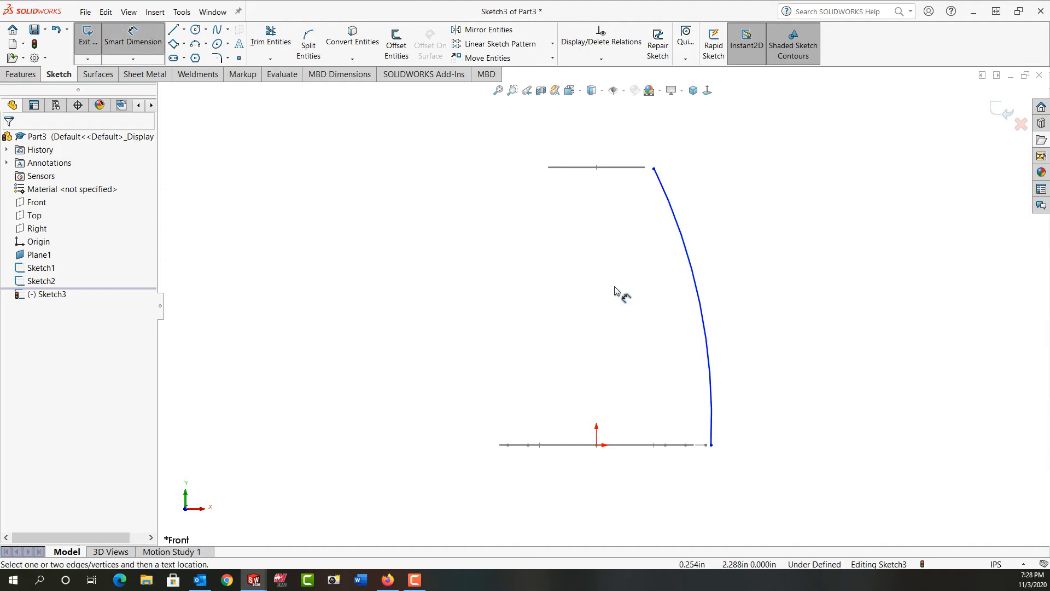
left_click(700, 294)
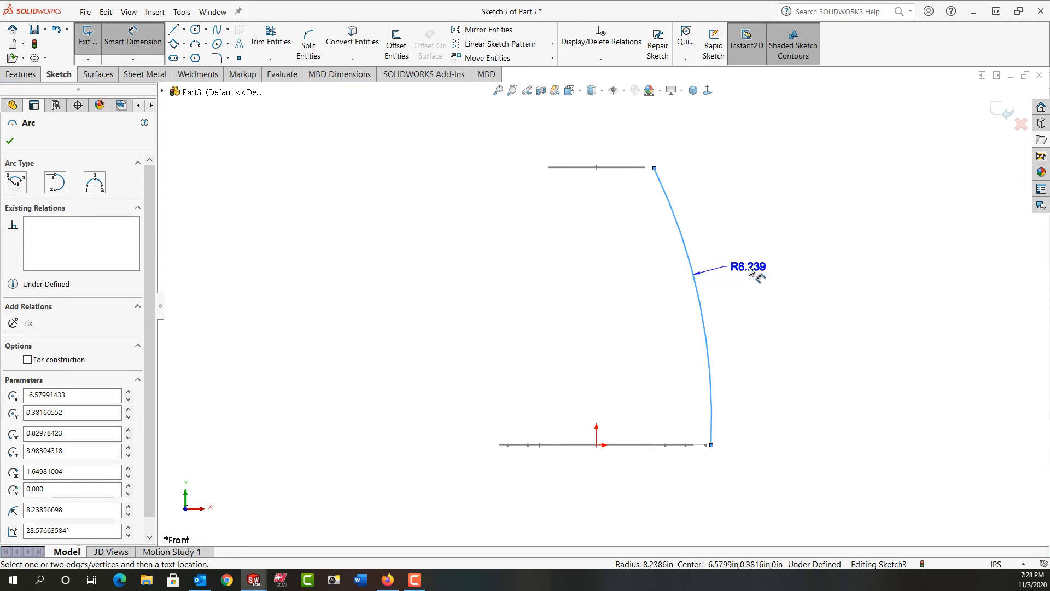
left_click(751, 271)
type("8.0")
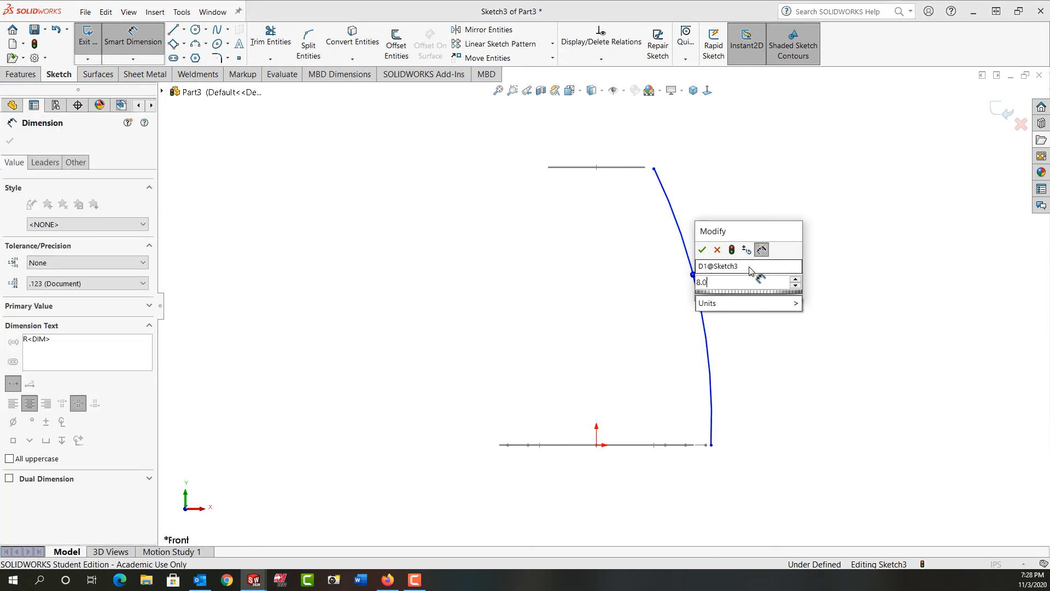
left_click(703, 250)
Step: Add a pierce relation between the arc's upper endpoint and the 1.4 in circle
mouse_move(622, 237)
middle_mouse_down()
mouse_move(615, 263)
mouse_move(638, 227)
middle_mouse_up()
left_click(637, 171)
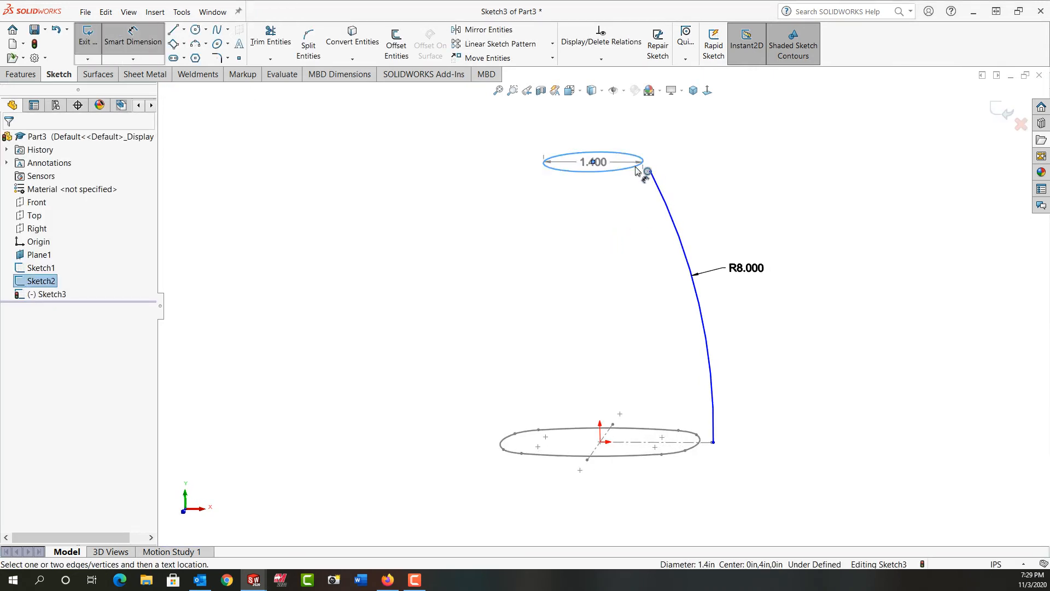
key("Escape")
key("Escape")
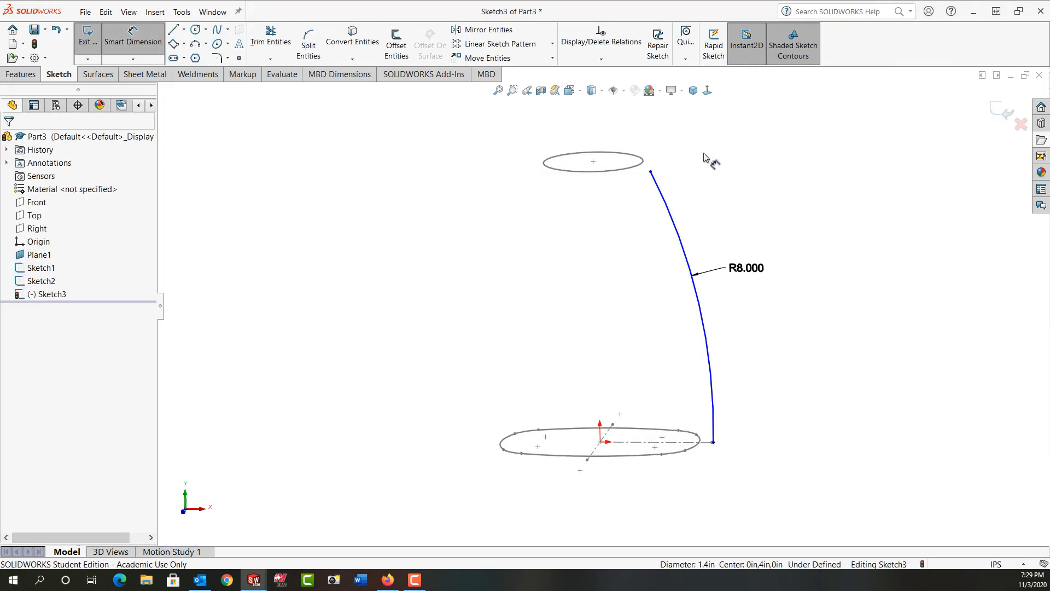
left_click(635, 170)
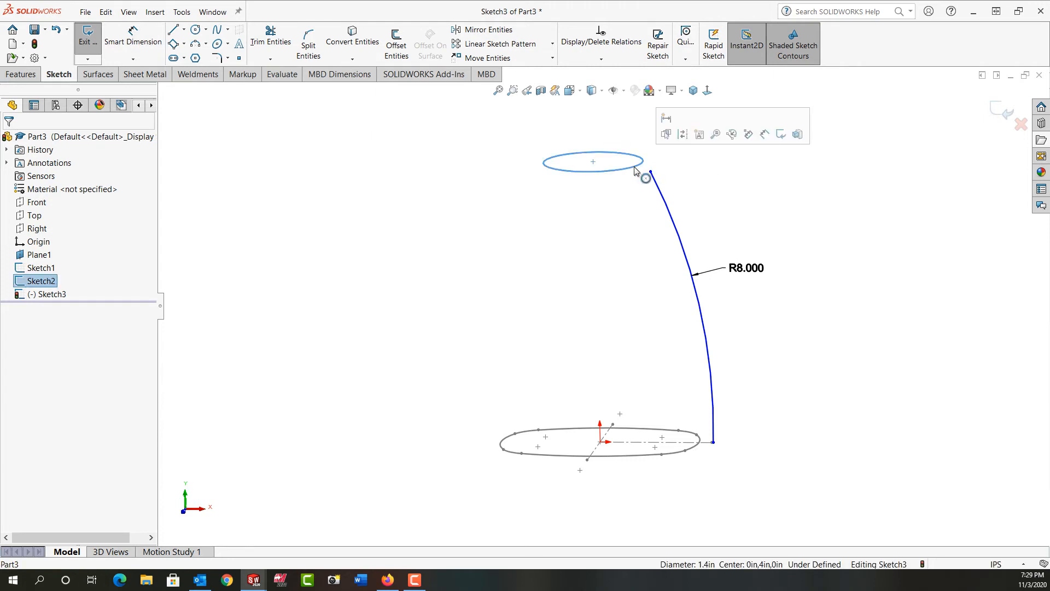
left_click(651, 172, "ctrl")
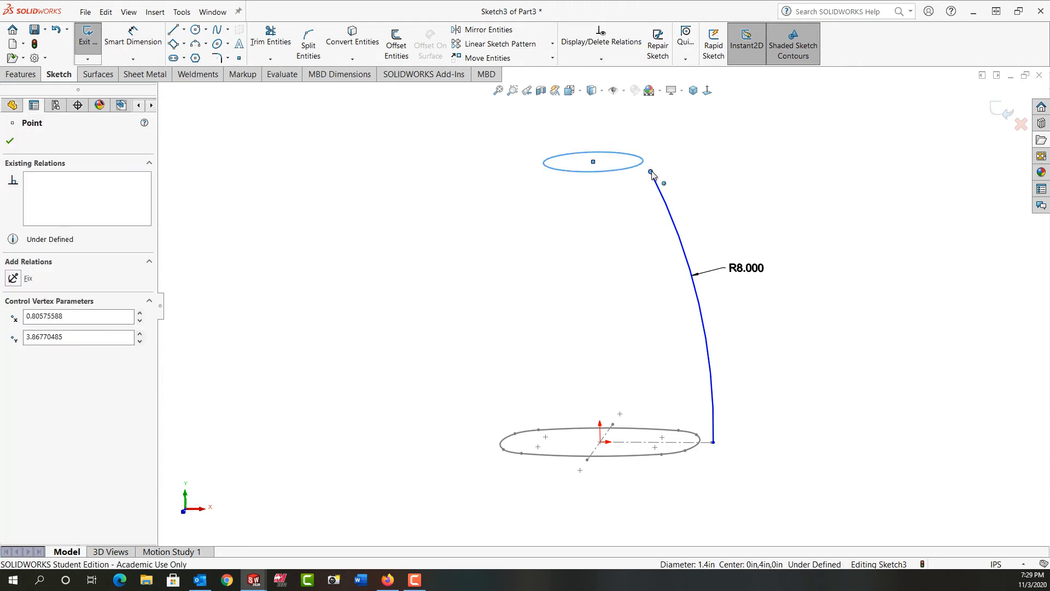
left_click(717, 122)
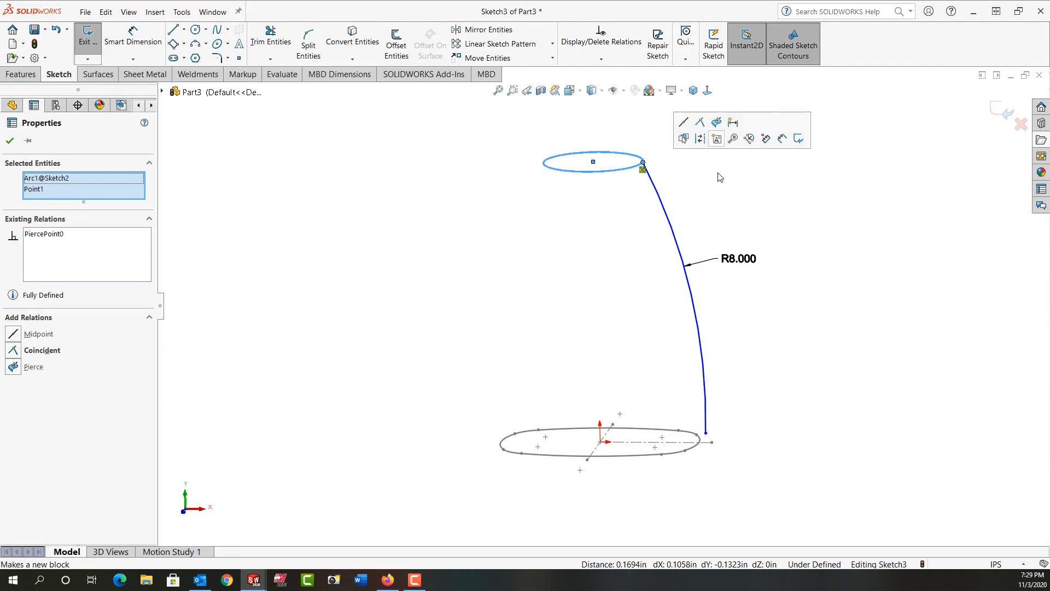
left_click(703, 225)
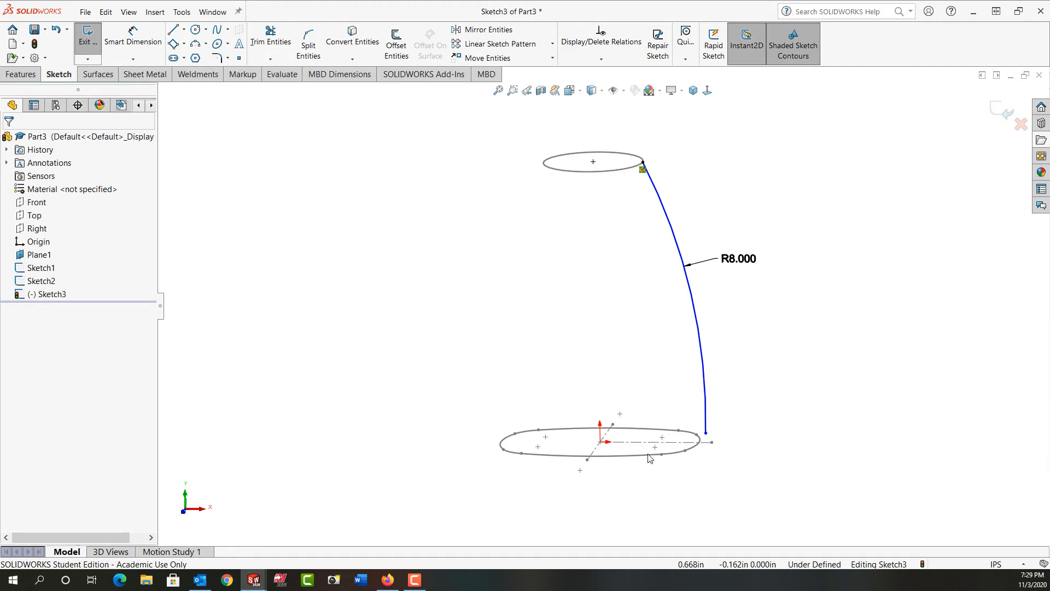
Step: Add a pierce relation between the arc's lower endpoint and the rounded profile
left_click(707, 434)
left_click(696, 450, "ctrl")
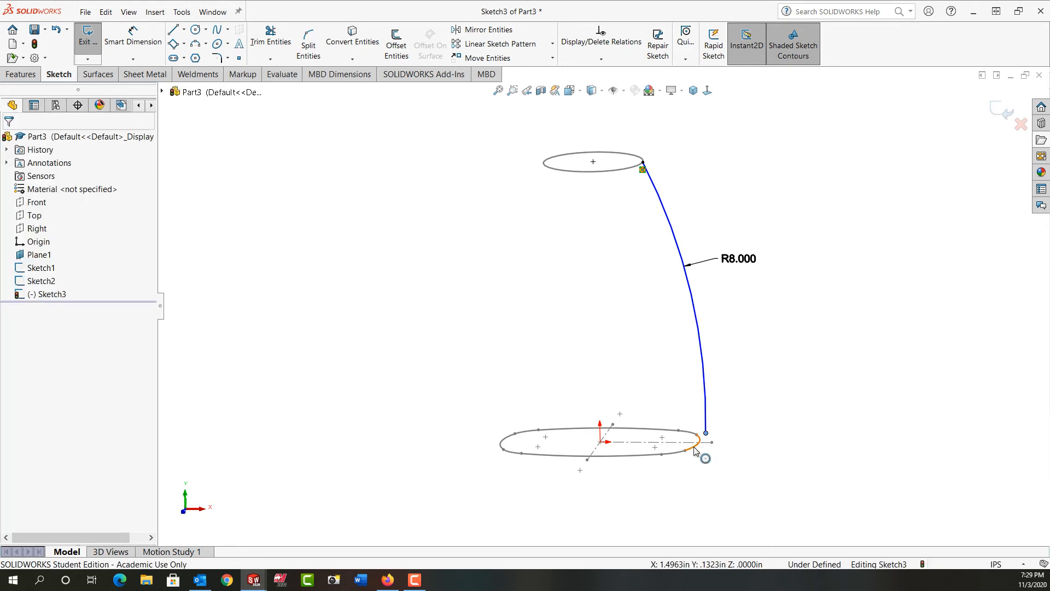
left_click(760, 398)
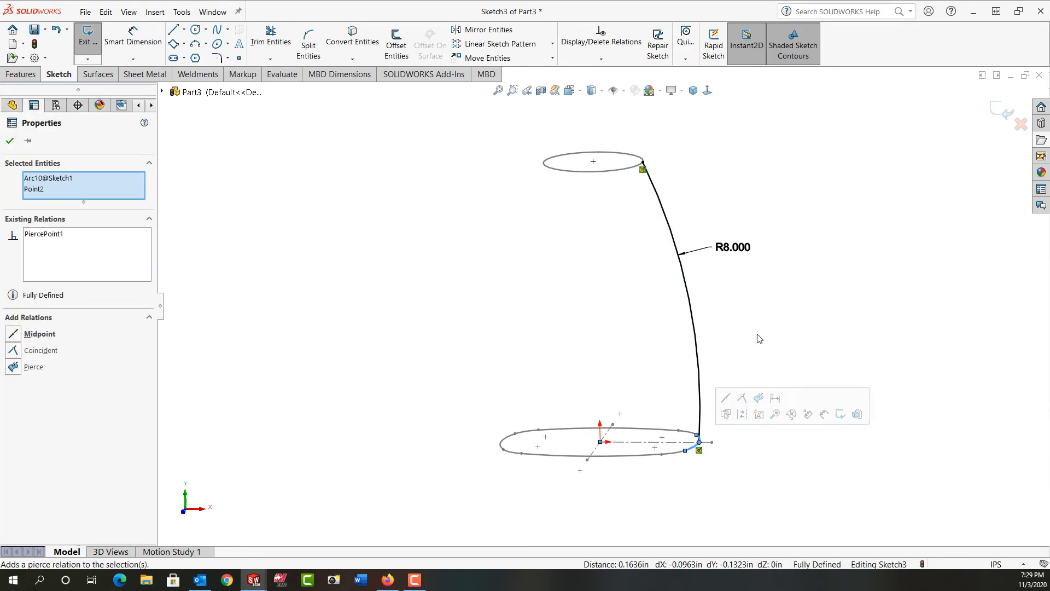
left_click(757, 334)
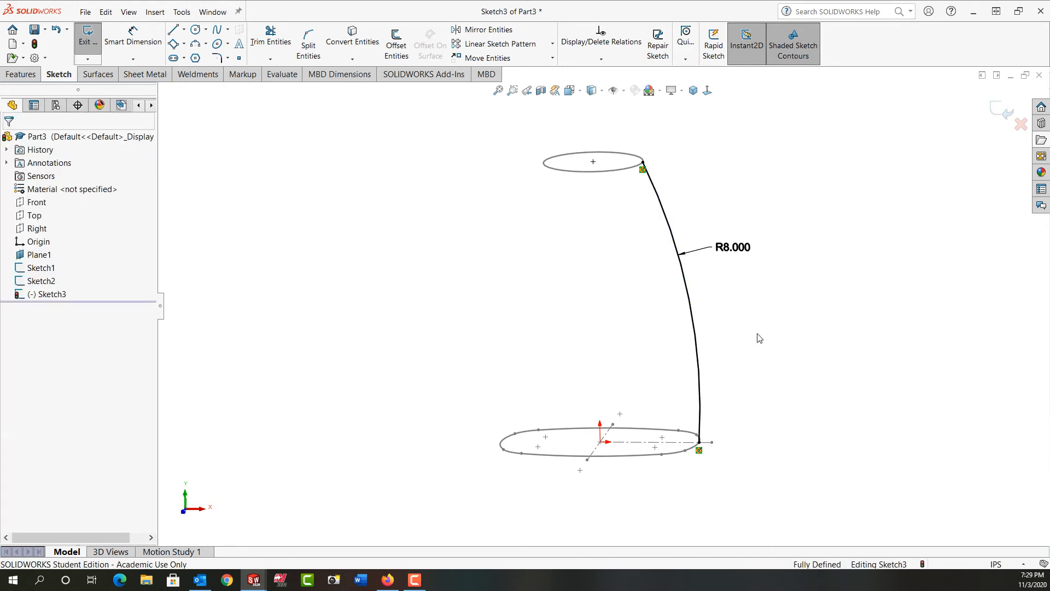
Step: Draw a construction centerline upward from the circle's left end in a front-facing view
left_click(707, 91)
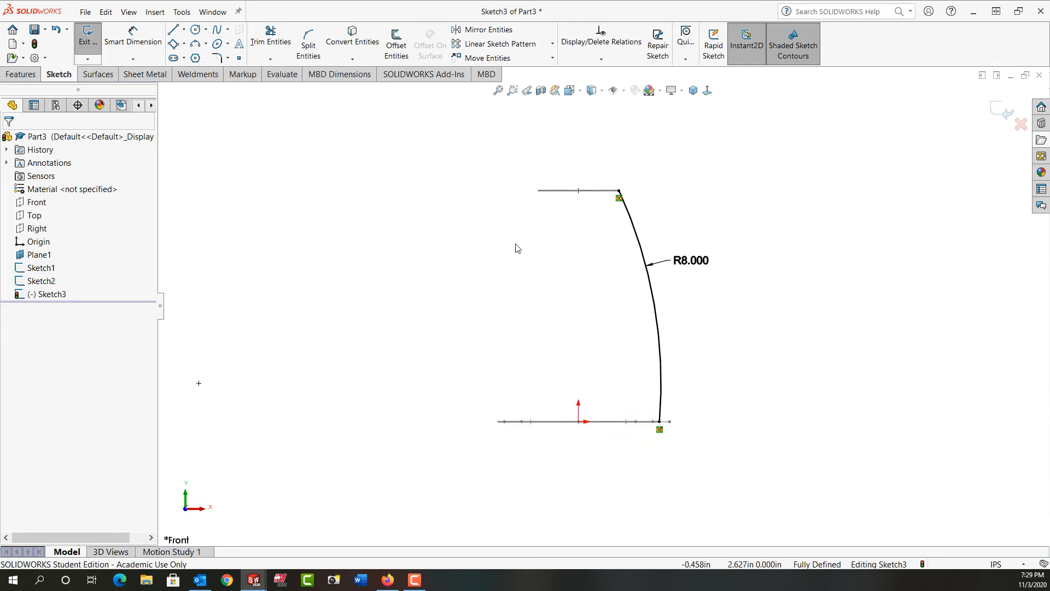
left_click(185, 30)
left_click(195, 54)
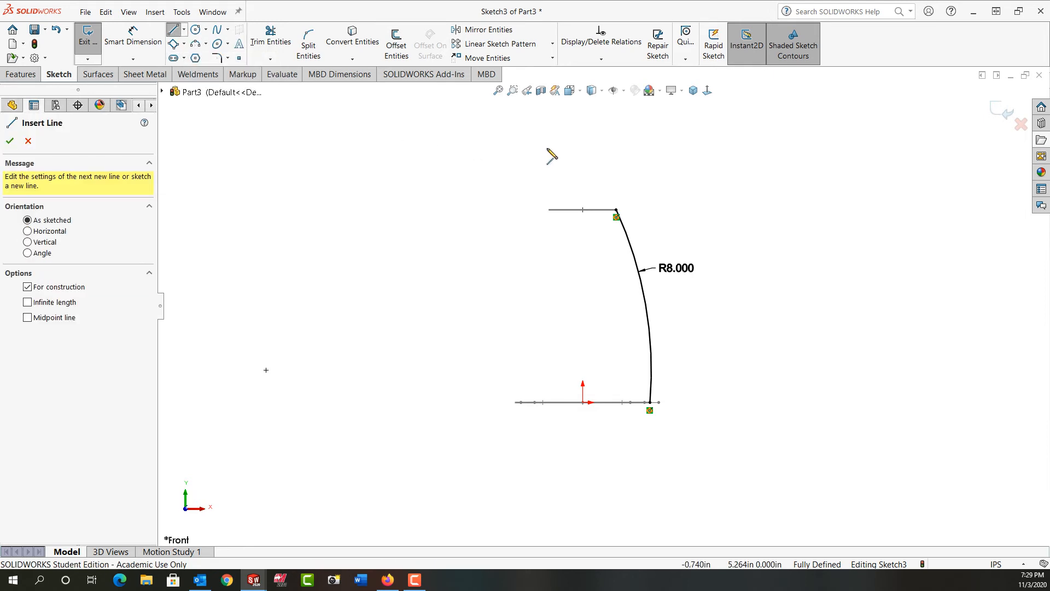
left_click_drag(547, 147, 549, 210)
key("Escape")
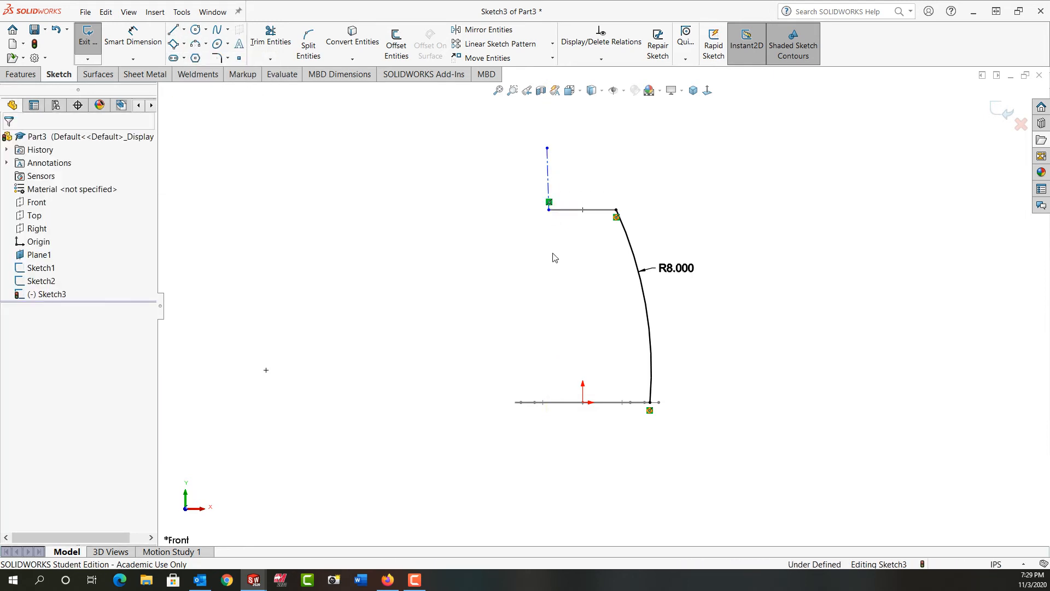
Step: Make the centerline vertical and attach its lower endpoint to the circle's left end
left_click(548, 182)
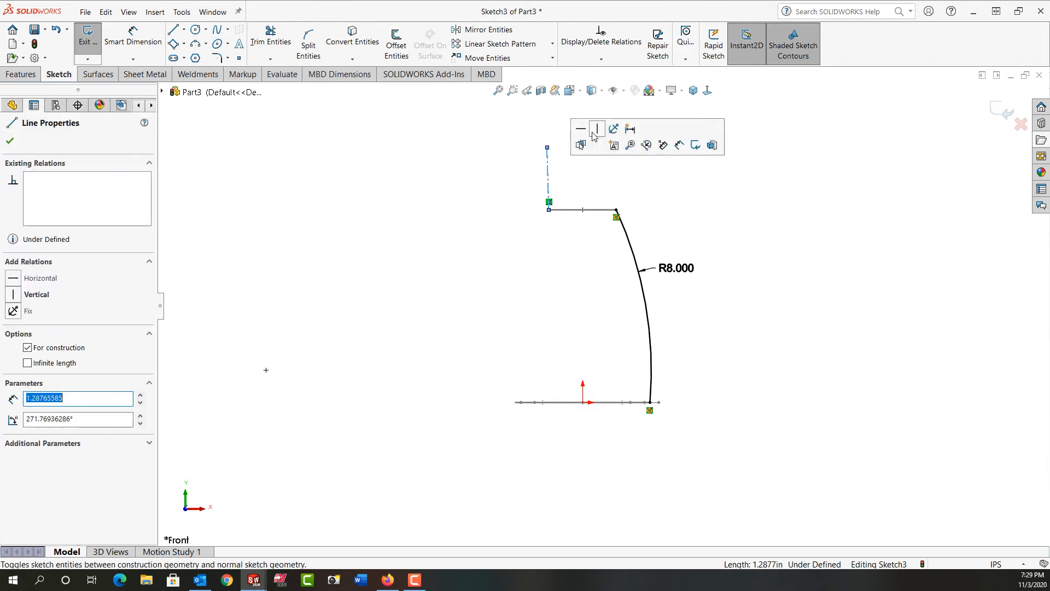
key("Escape")
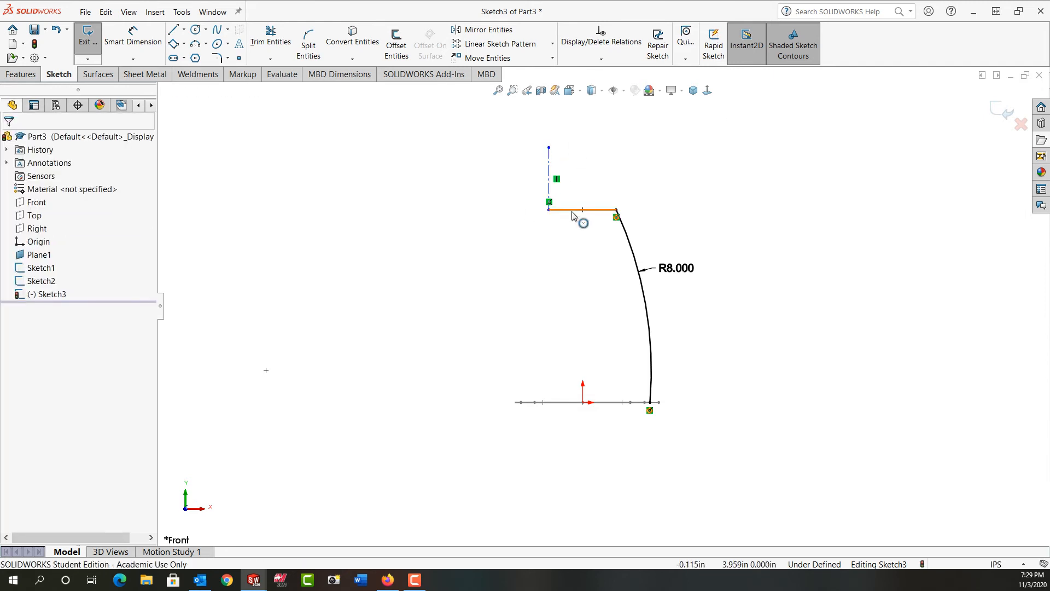
left_click(552, 214)
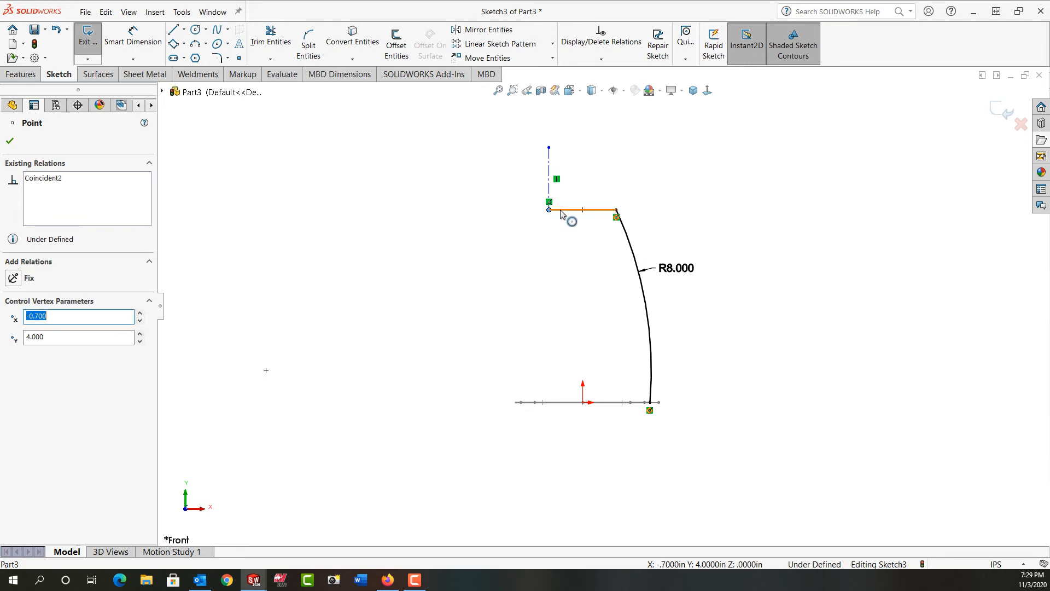
left_click(565, 216, "ctrl")
left_click(626, 161)
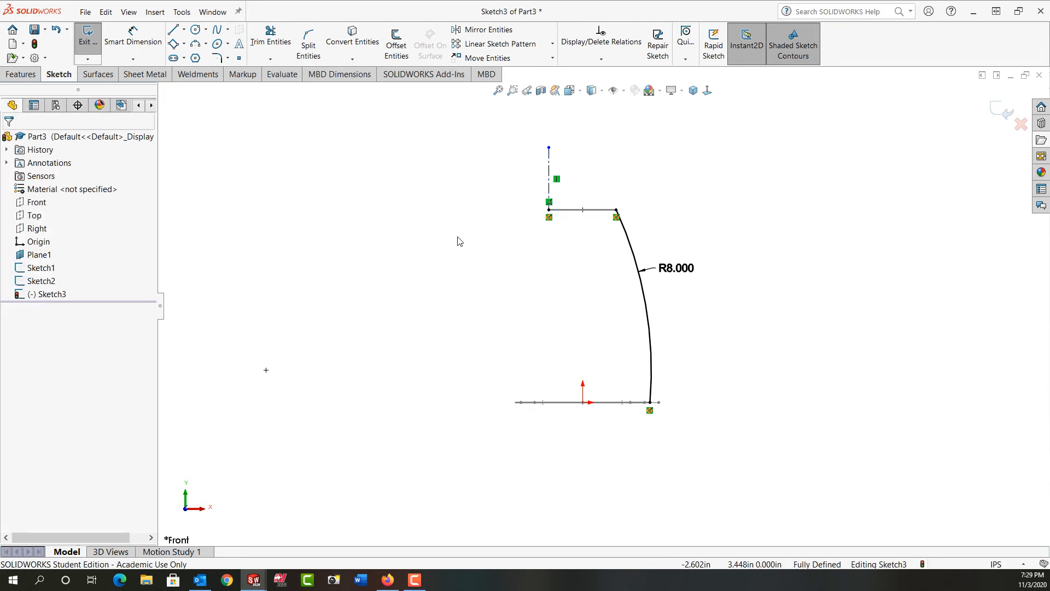
Step: Draw a three-point arc from the circle's left end down to about mid-height on the left side
scroll(459, 241, "down", 1)
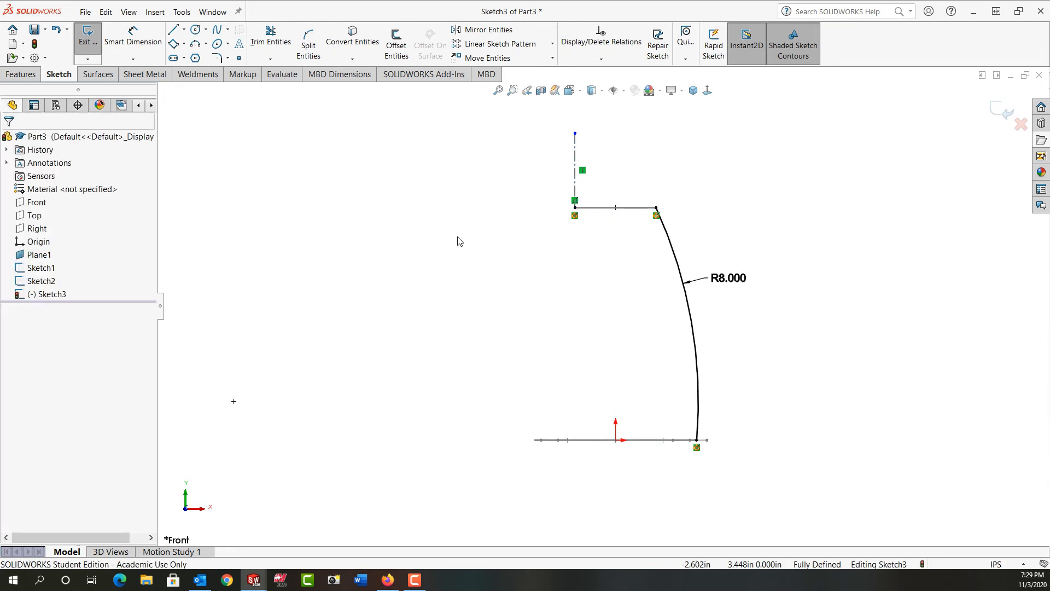
left_click(197, 44)
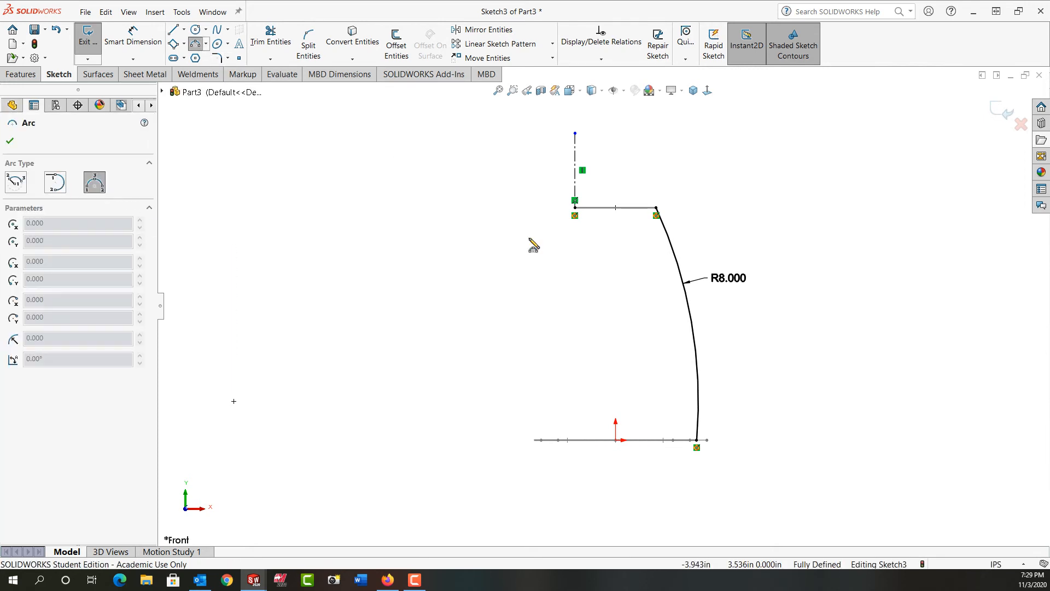
left_click(575, 208)
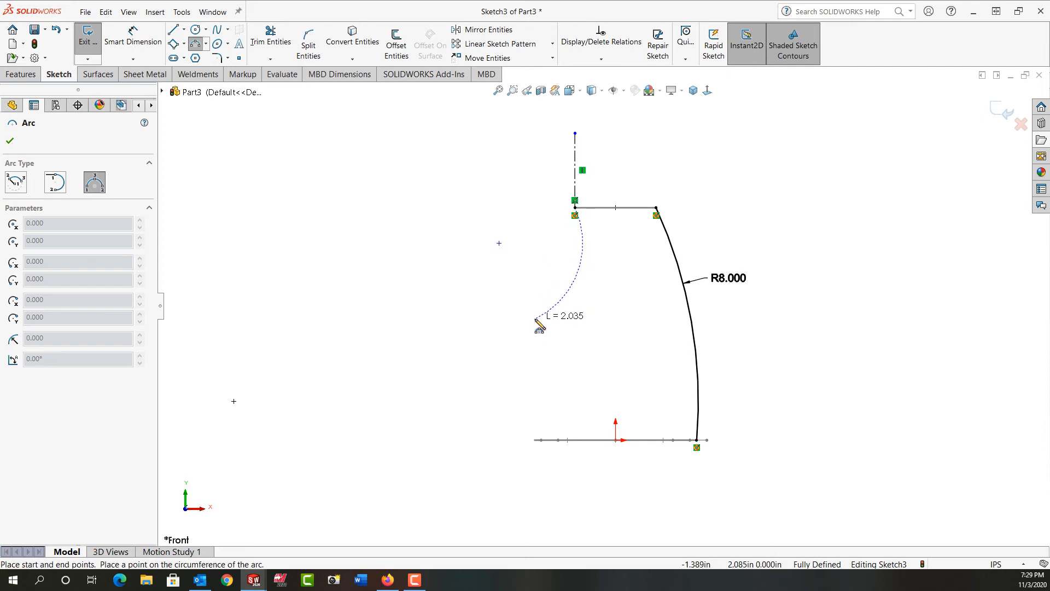
left_click(538, 311)
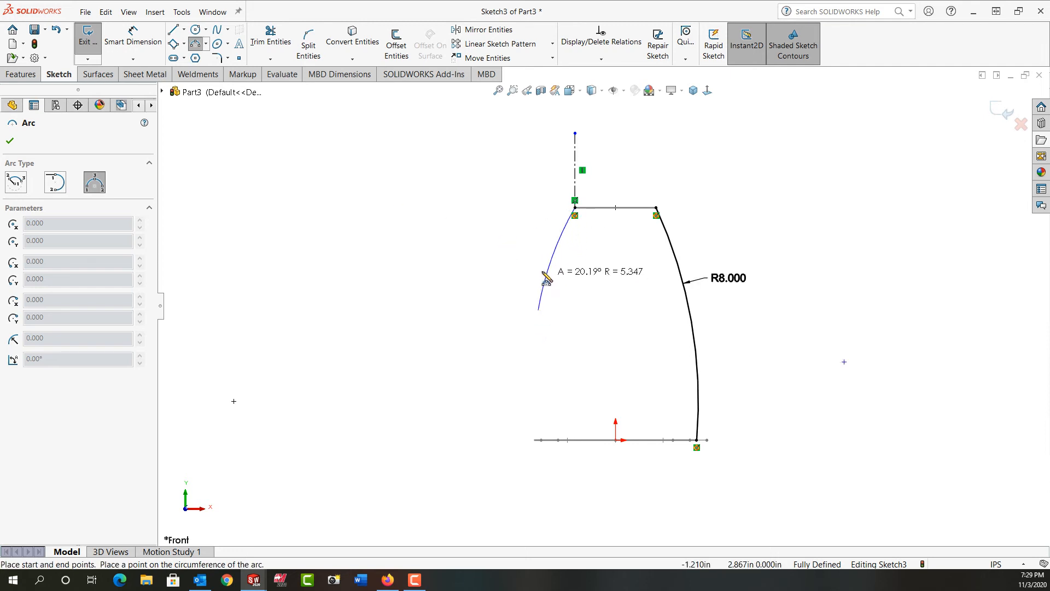
left_click(567, 285)
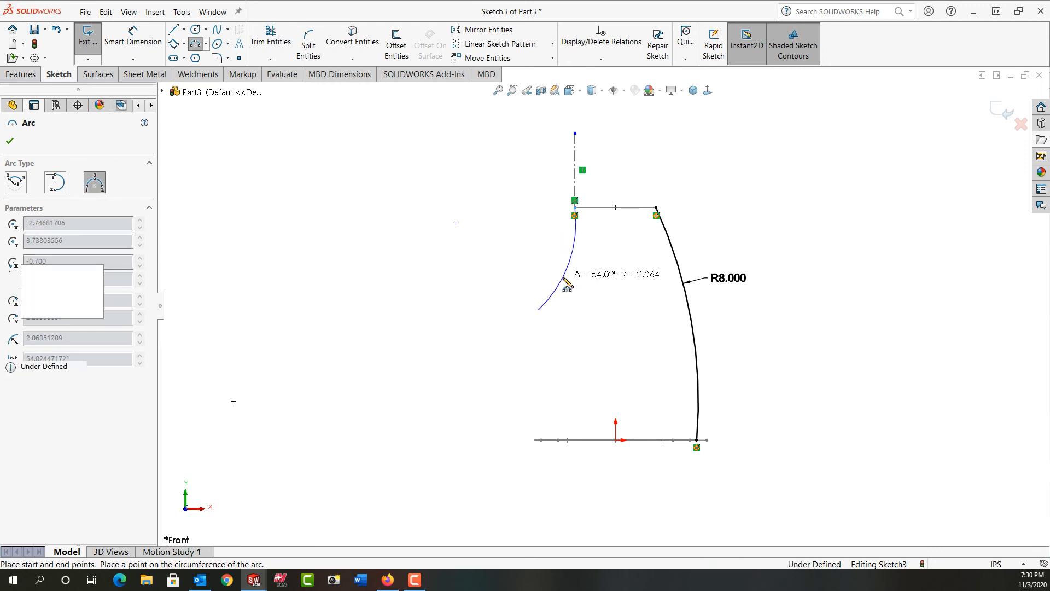
Step: Draw a second three-point arc from the first arc's end down to the profile's left end
left_click(538, 310)
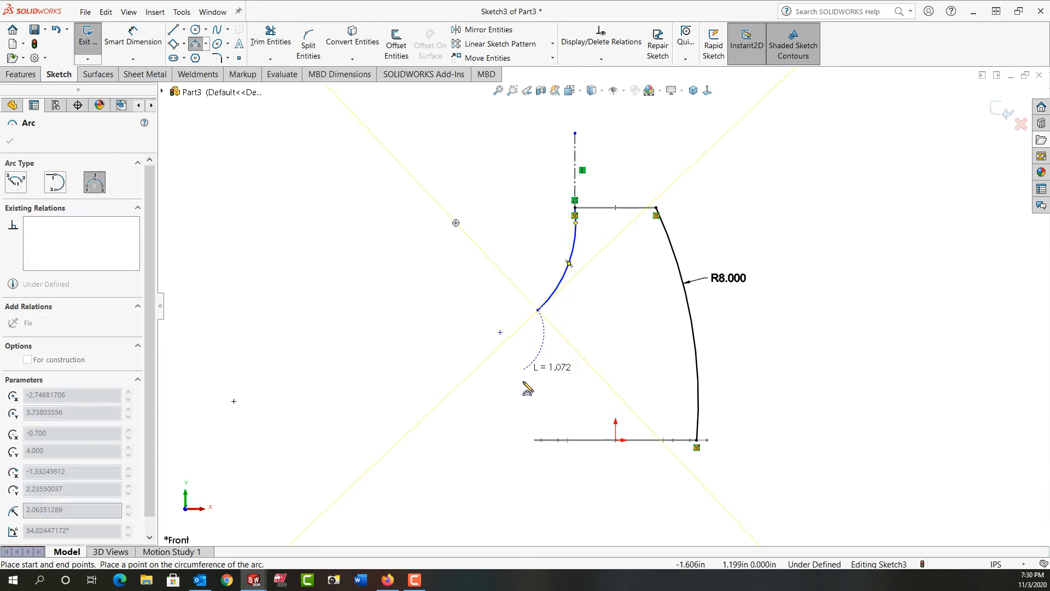
left_click(531, 440)
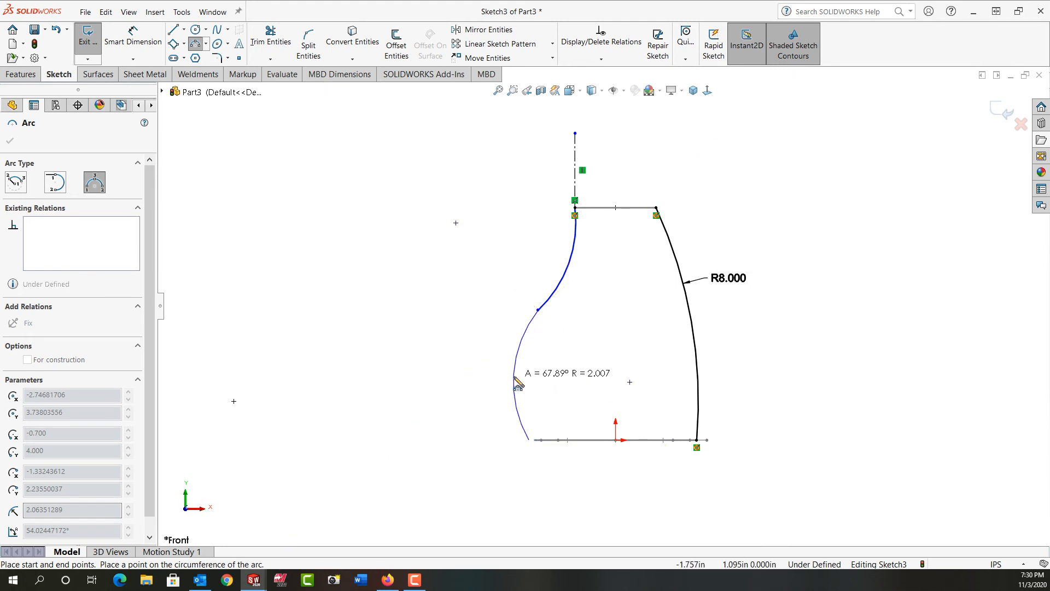
left_click(516, 385)
key("Escape")
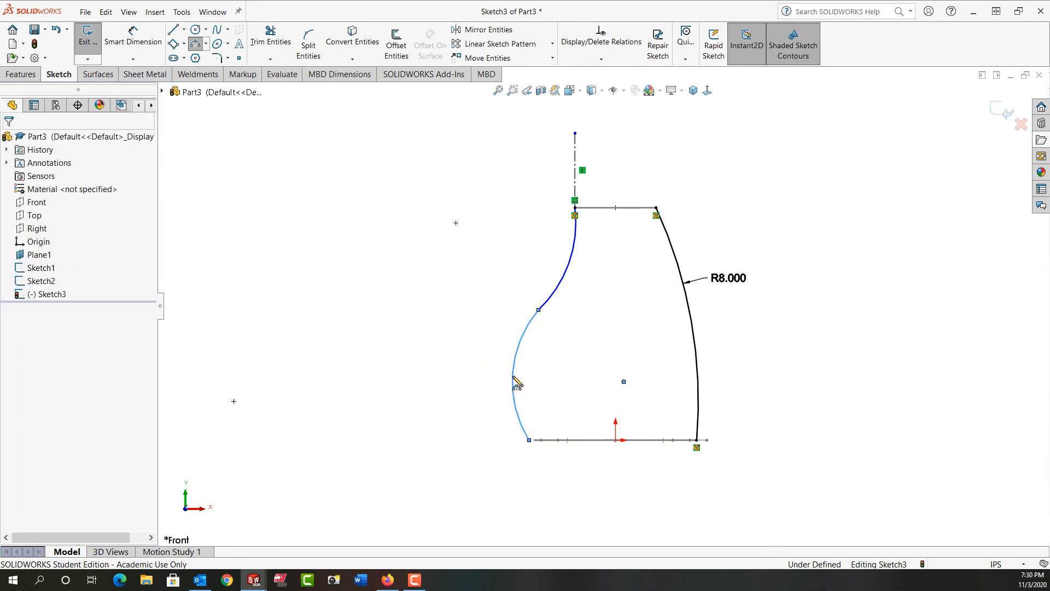
Step: Add a pierce relation between the lower arc's endpoint and the rounded profile
middle_click_drag(539, 404, 534, 439)
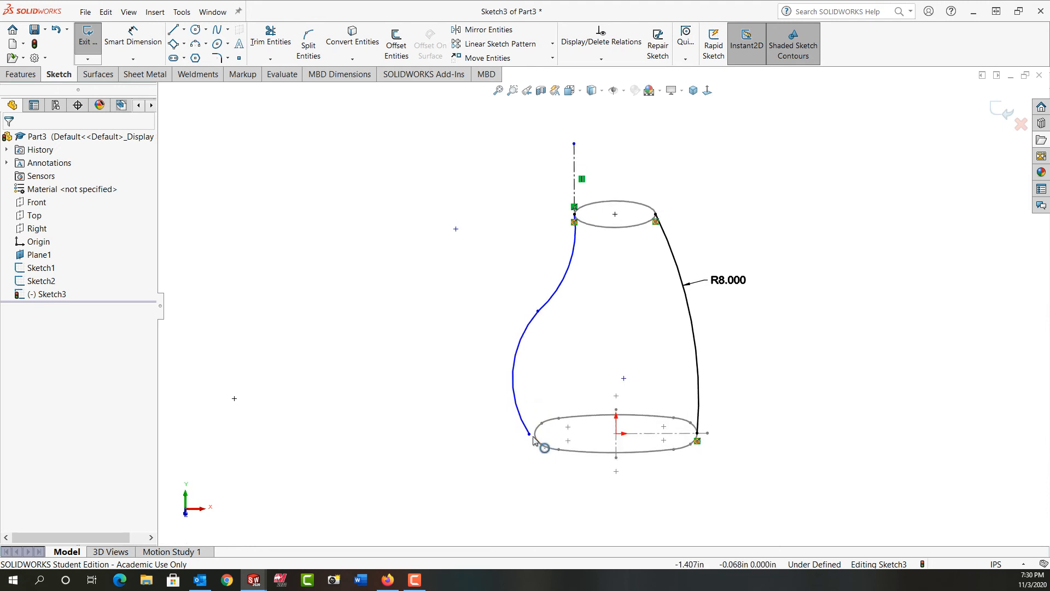
left_click(529, 435)
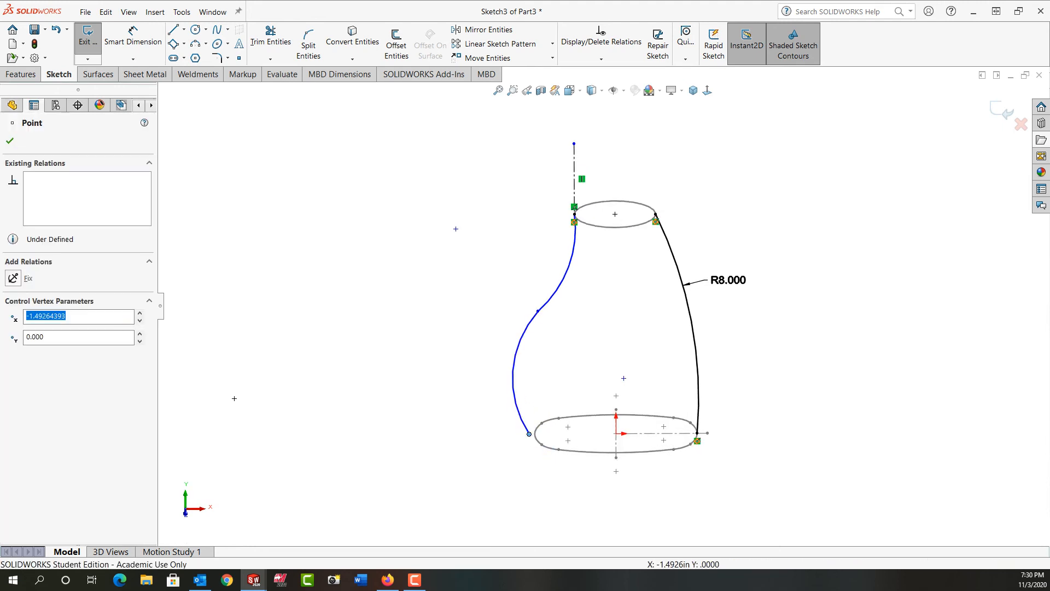
left_click(539, 443, "ctrl")
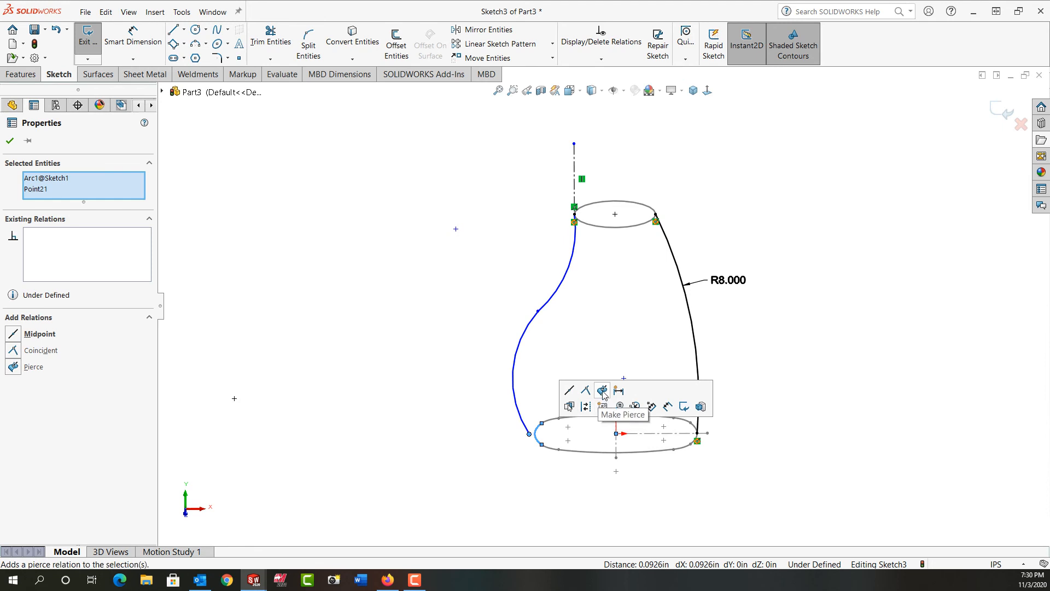
left_click(602, 391)
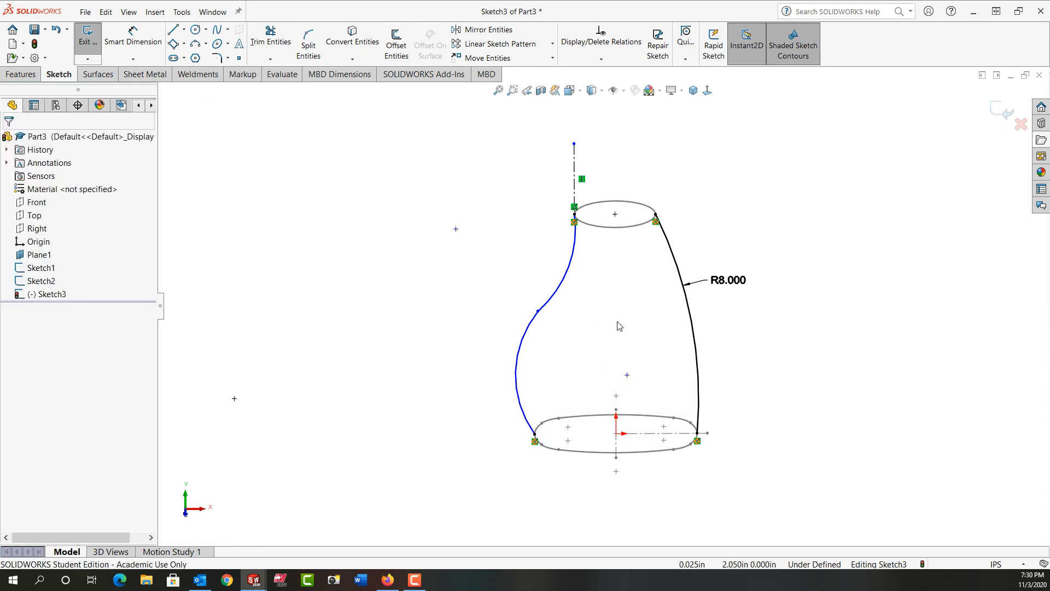
Step: Dimension the upper left arc's radius as 3.000 in
right_click_drag(619, 326, 621, 274)
left_click(569, 276)
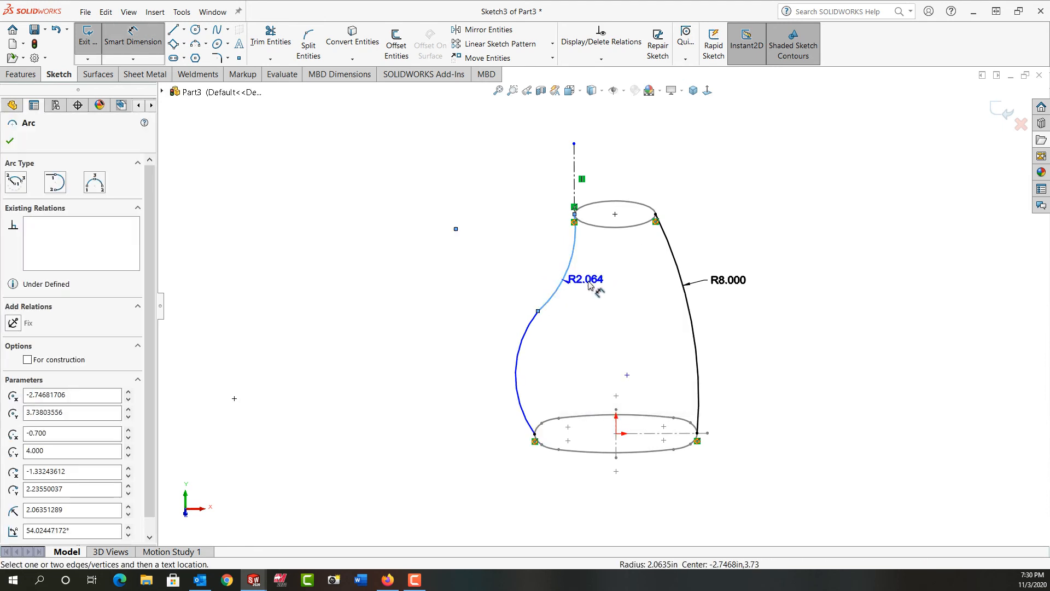
left_click(604, 289)
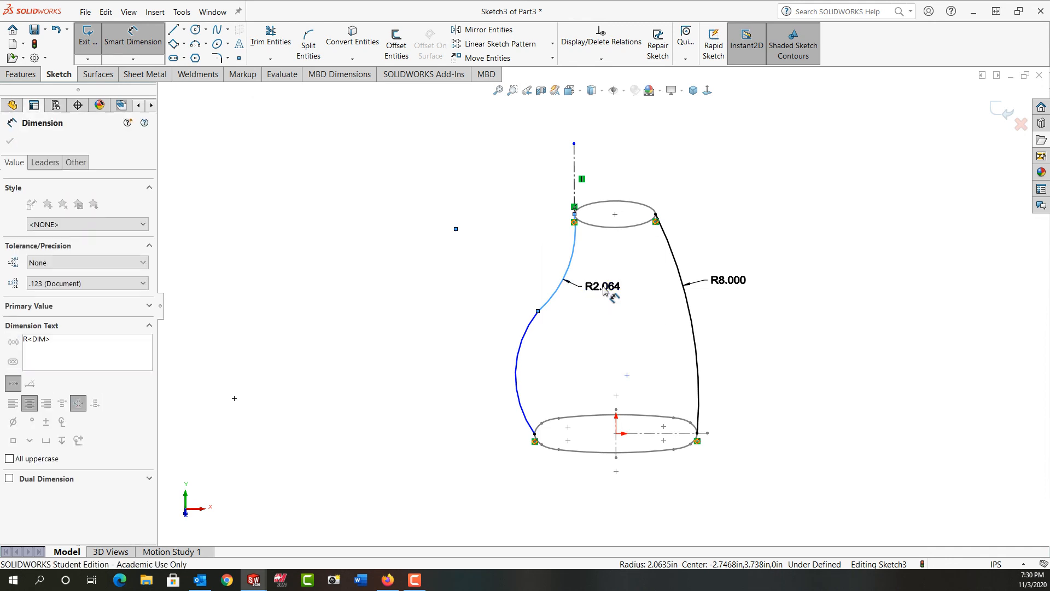
key("Return")
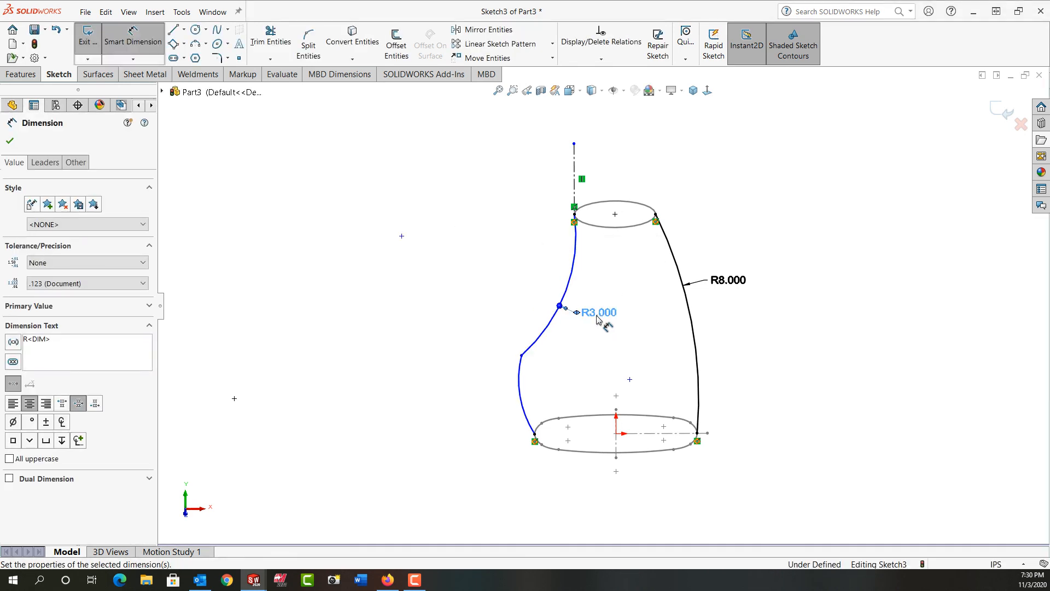
Step: Dimension the lower left arc's radius as 3.750 in
left_click(520, 404)
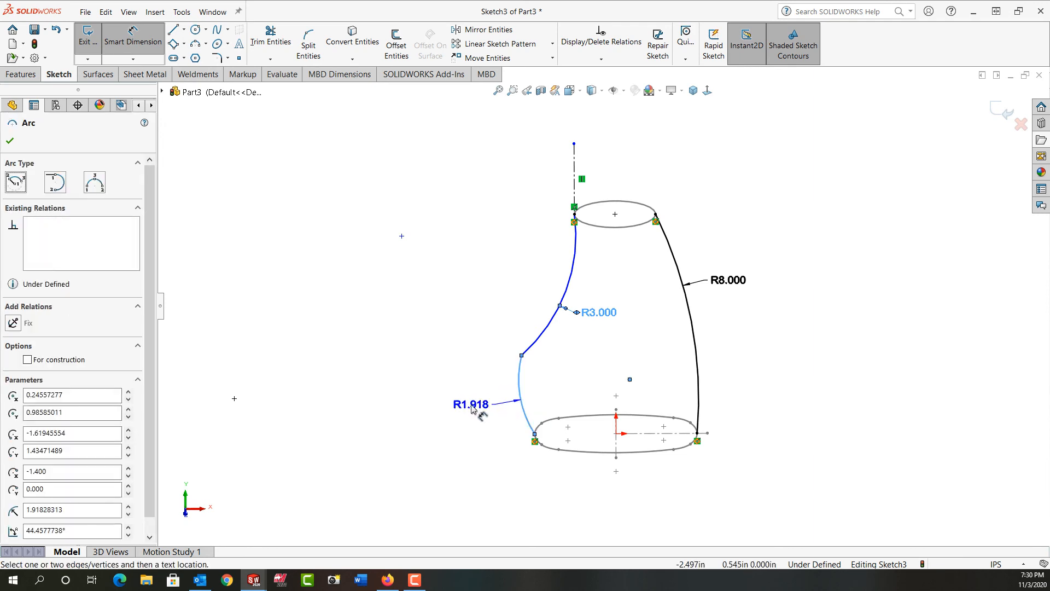
left_click(472, 409)
type("3")
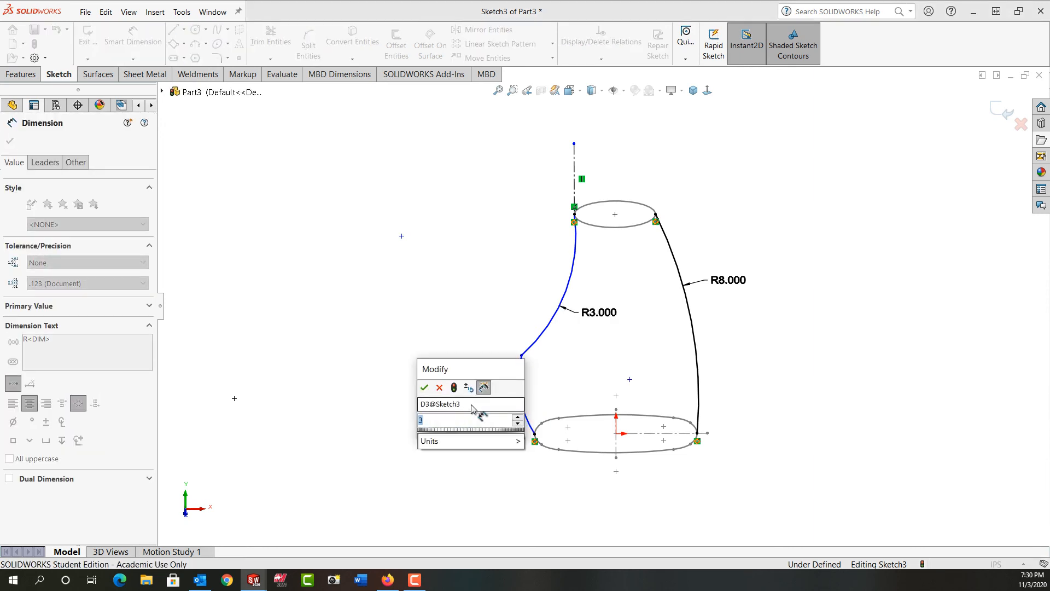
type(".75")
key("Return")
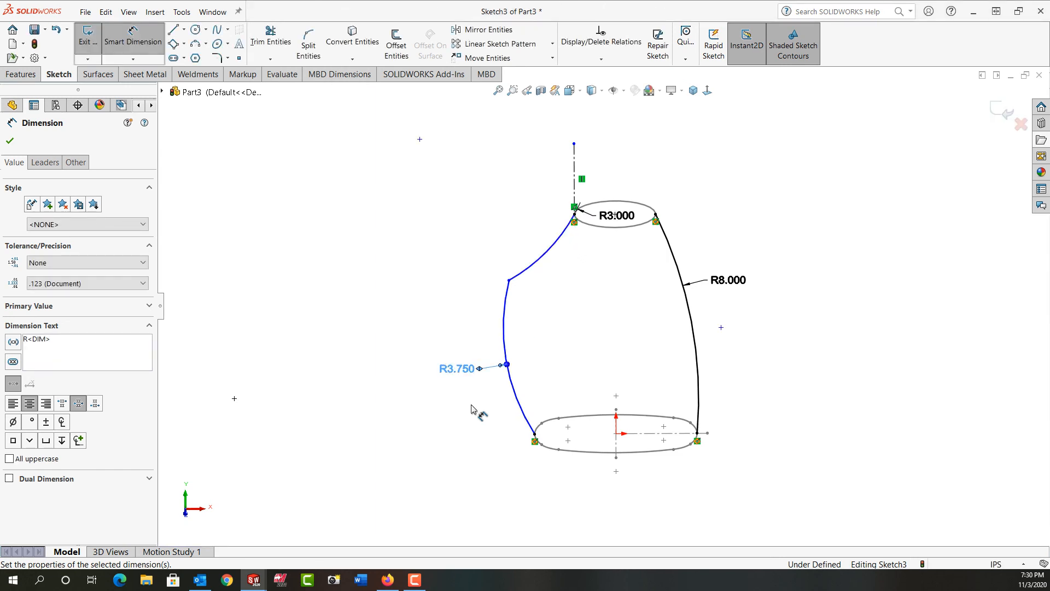
key("Escape")
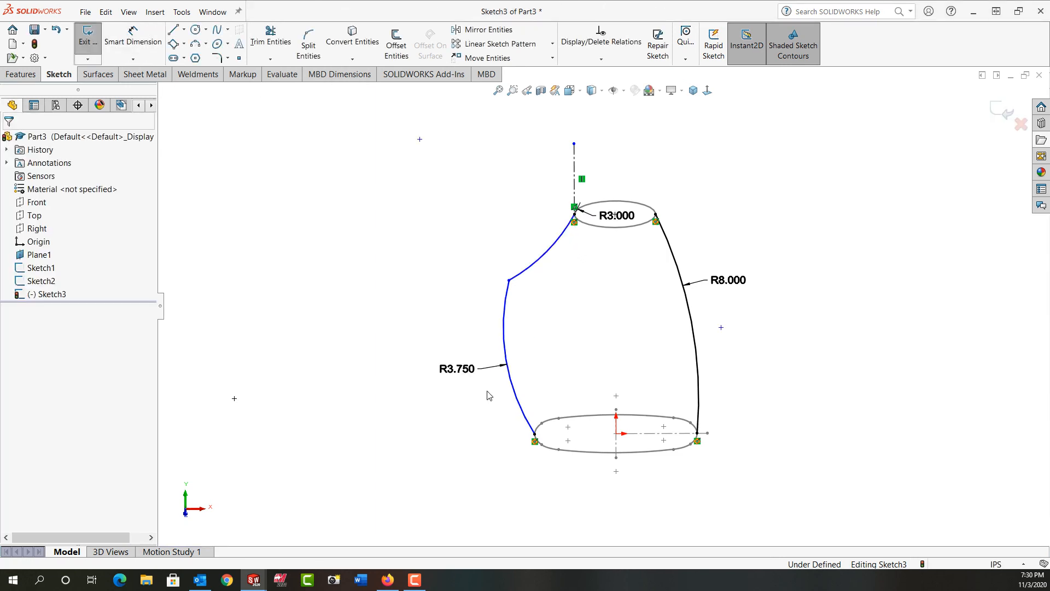
Step: Add a tangent relation between the upper left arc and the vertical centerline
left_click(556, 241)
left_click(575, 180, "ctrl")
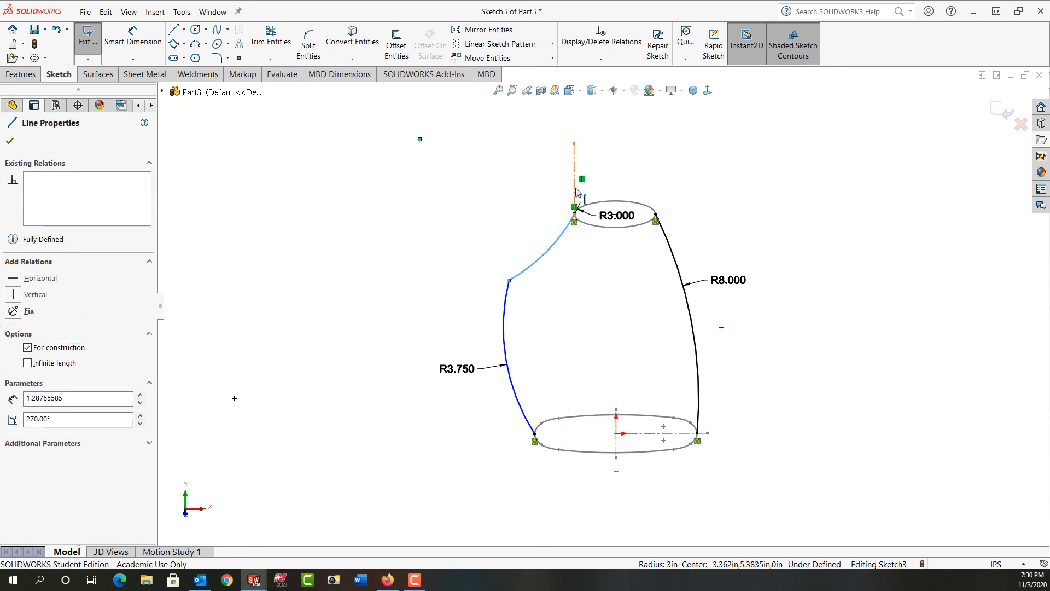
left_click(607, 140)
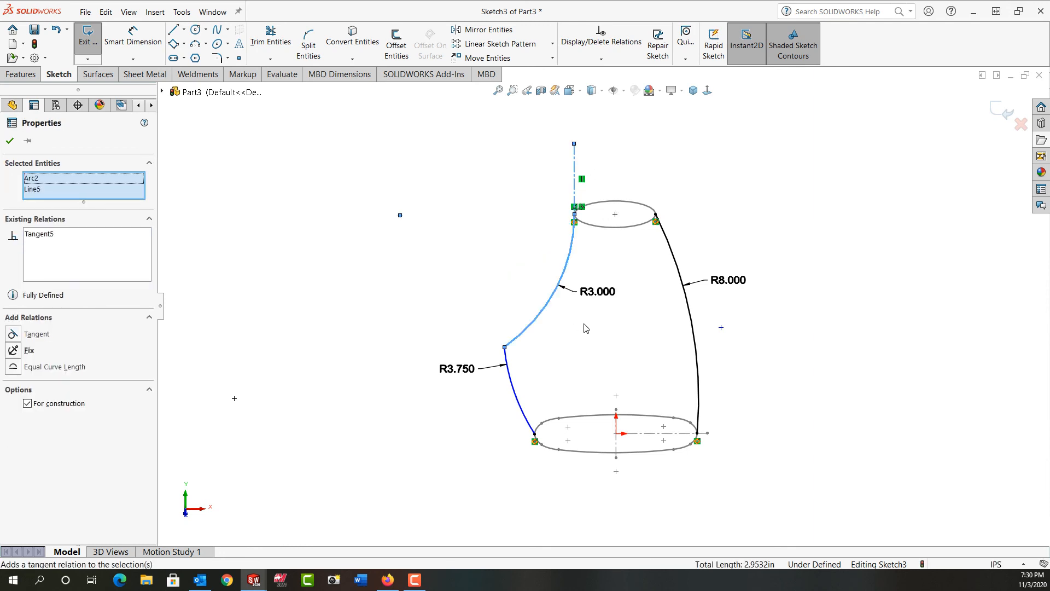
left_click(586, 328)
Step: Dimension the lower left arc's center 2.125 in horizontally from the origin
mouse_move(505, 348)
left_mouse_down()
mouse_move(546, 352)
mouse_move(530, 357)
left_mouse_up()
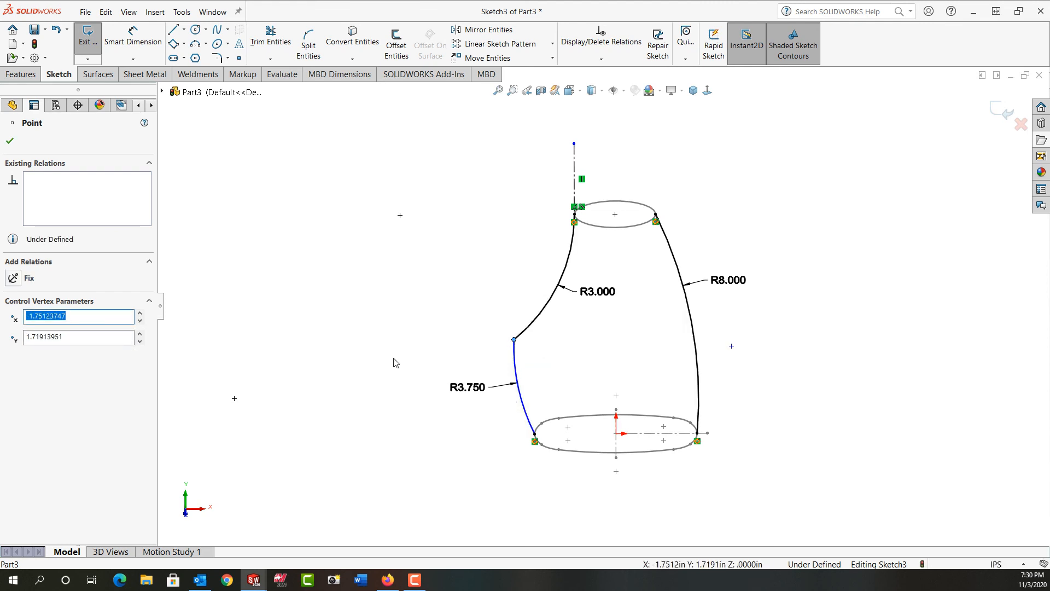
right_click_drag(375, 398, 376, 323)
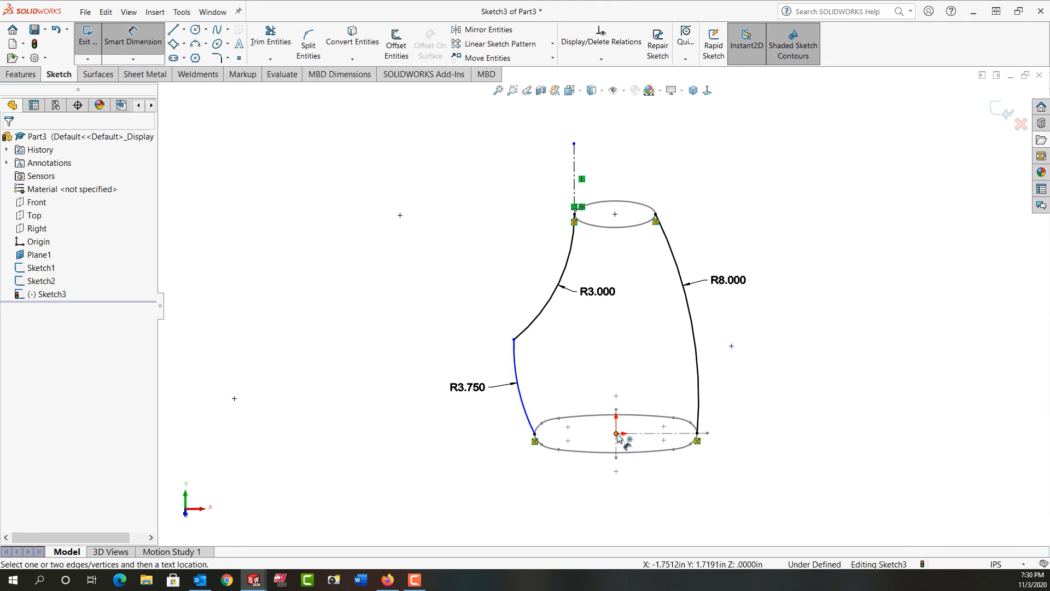
left_click(616, 434)
left_click(732, 346)
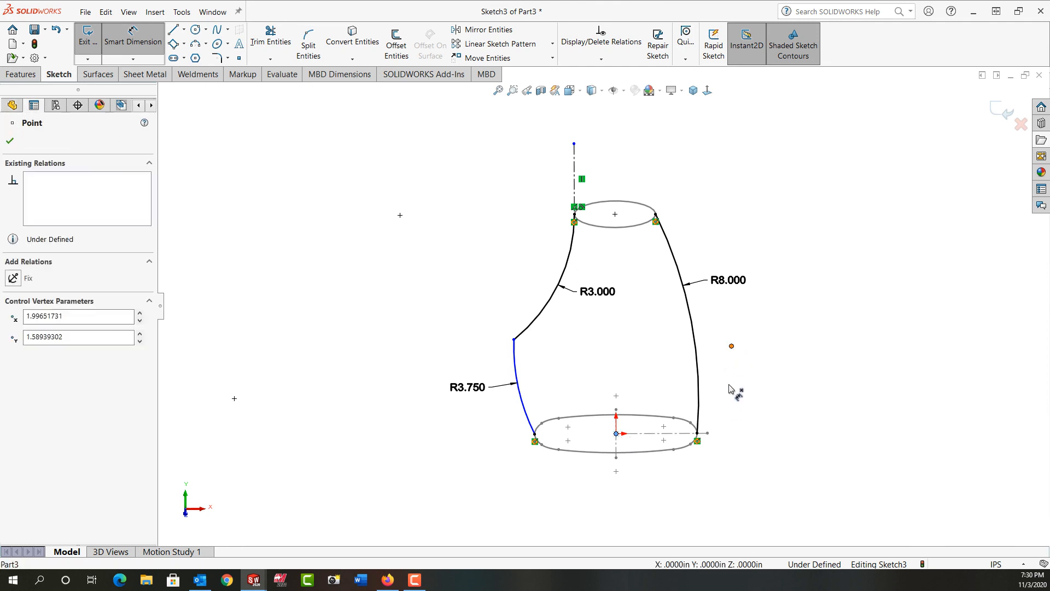
left_click(711, 502)
type("2.125")
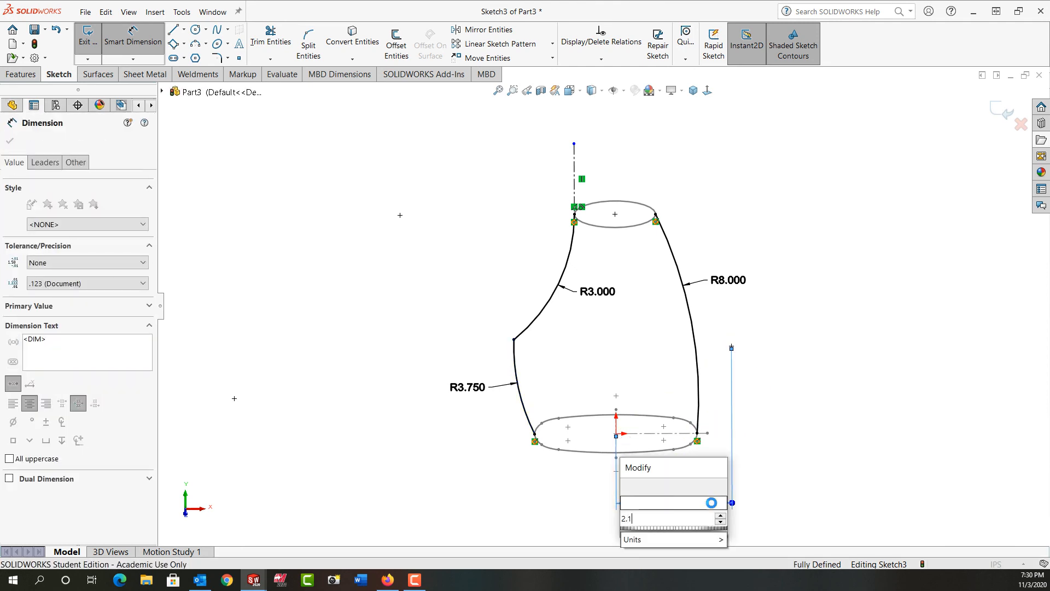
key("Return")
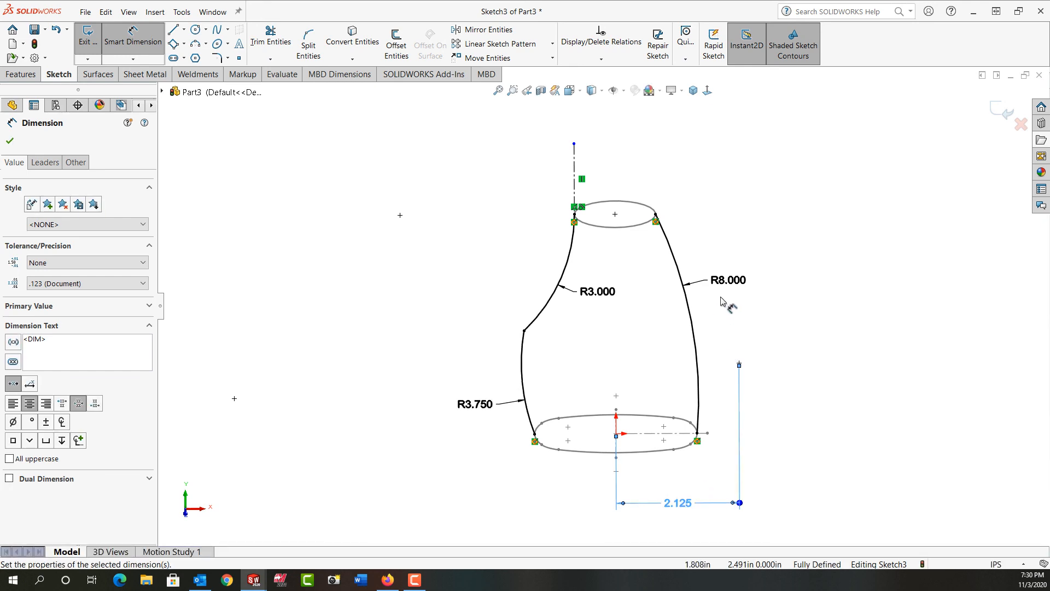
key("Escape")
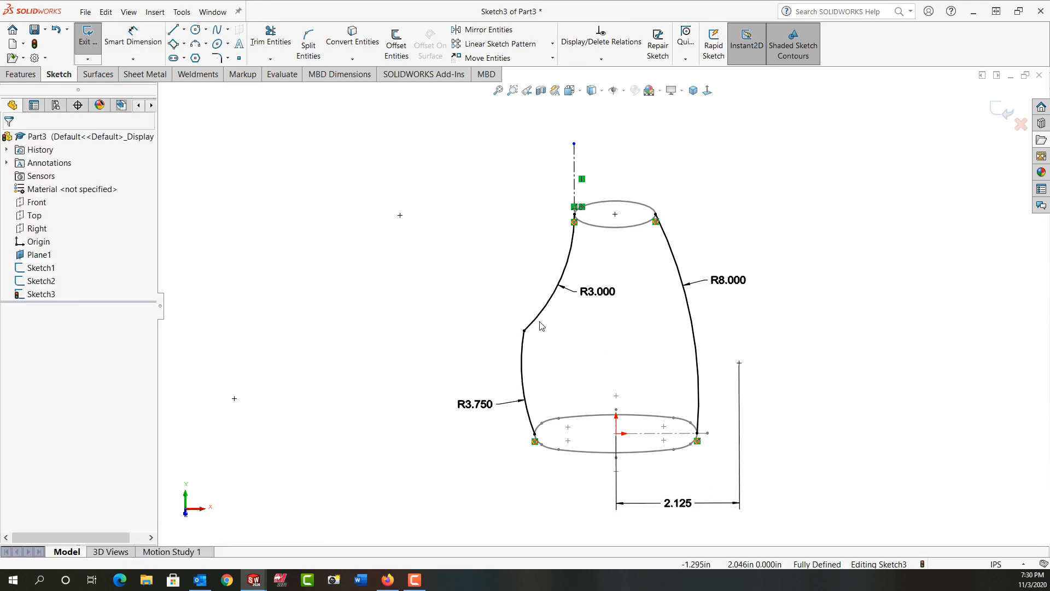
Step: Fillet the junction between the two left arcs with a 0.625 in sketch fillet
left_click(221, 62)
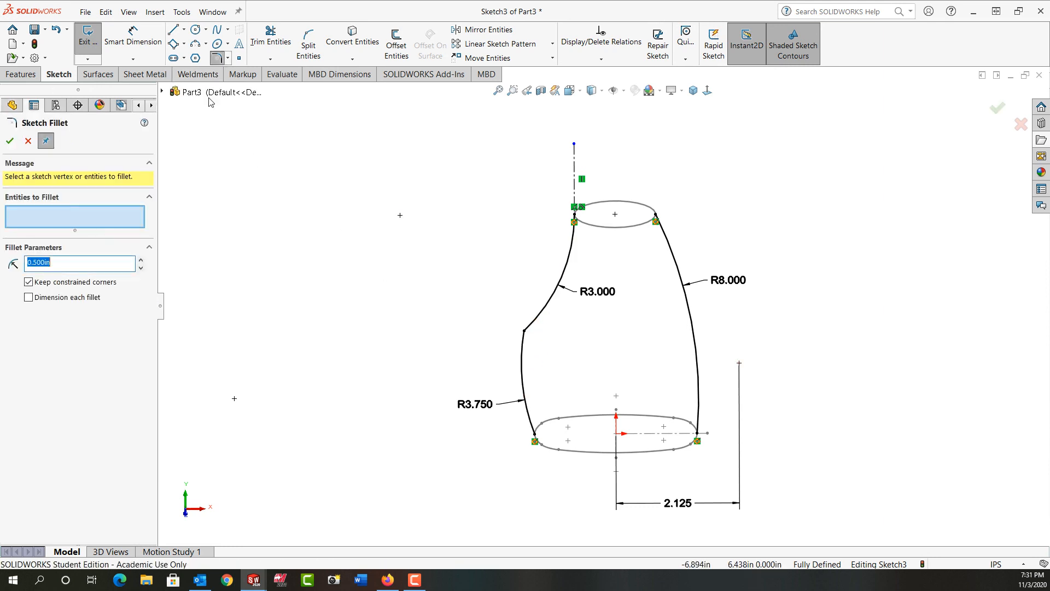
key("BackSpace")
left_click(524, 333)
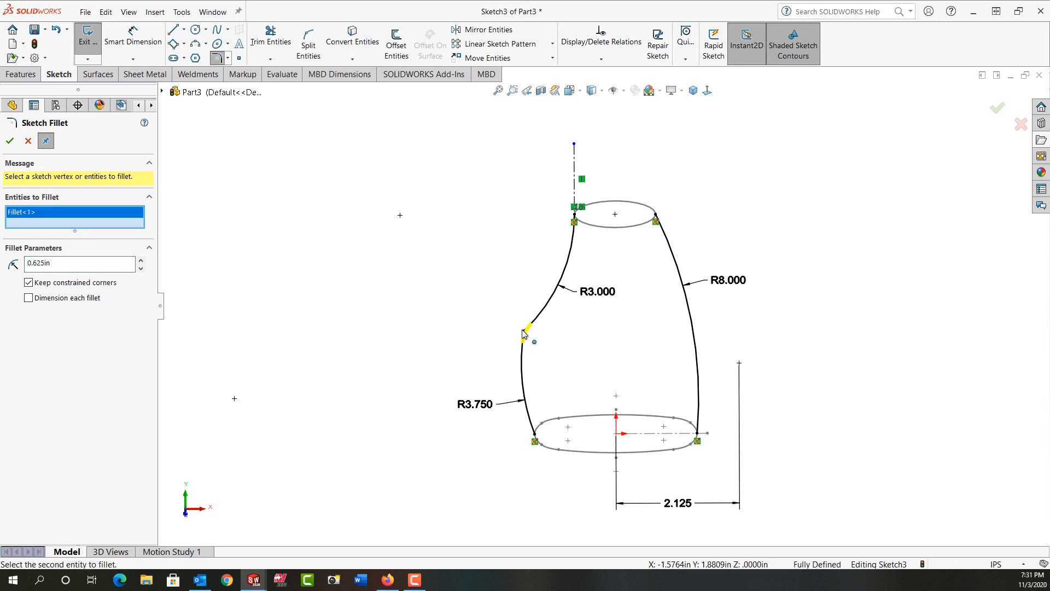
left_click(524, 332)
key("Escape")
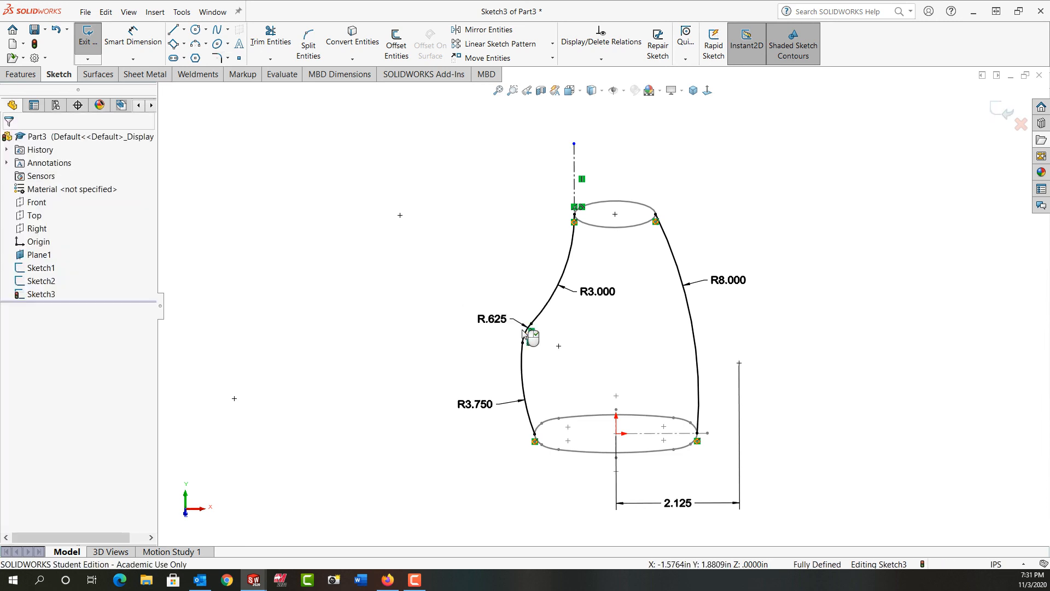
Step: Convert the three left arcs to construction geometry and exit the sketch
mouse_move(401, 366)
middle_mouse_down()
mouse_move(399, 294)
mouse_move(399, 311)
middle_mouse_up()
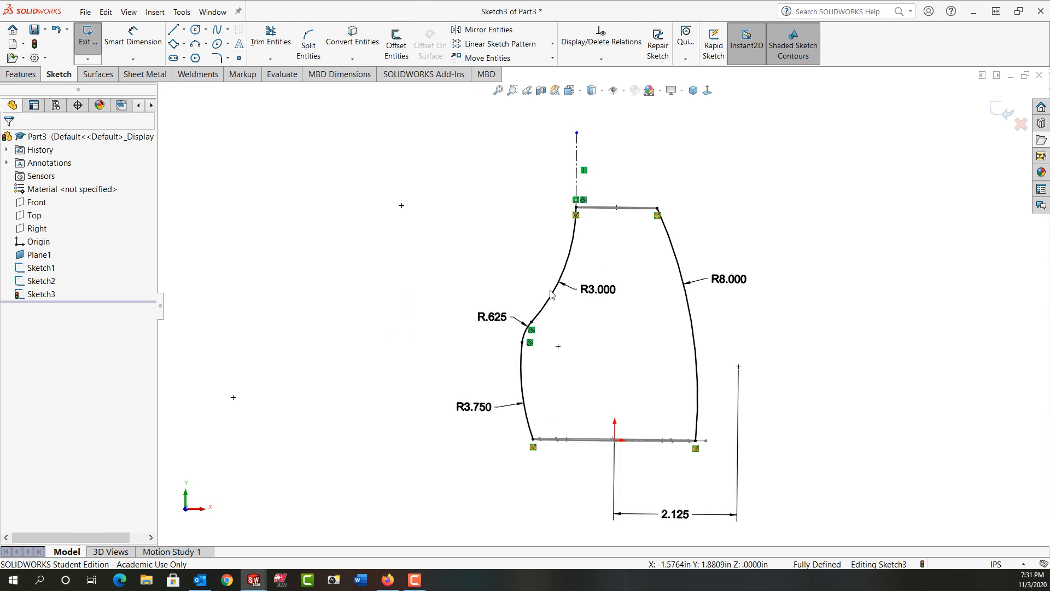
left_click(573, 265)
left_click(529, 334, "ctrl")
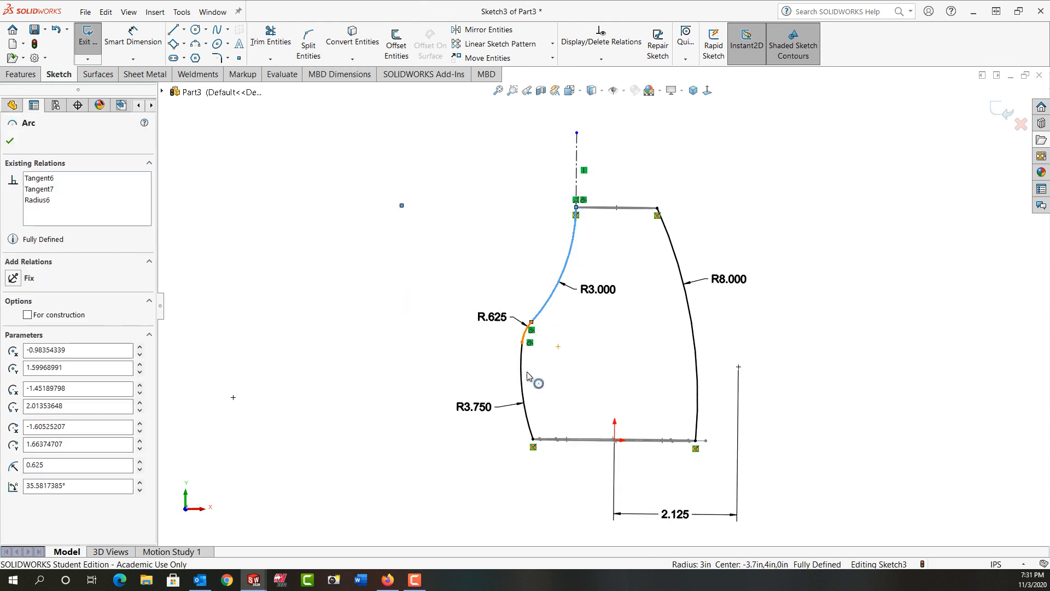
left_click(524, 383, "ctrl")
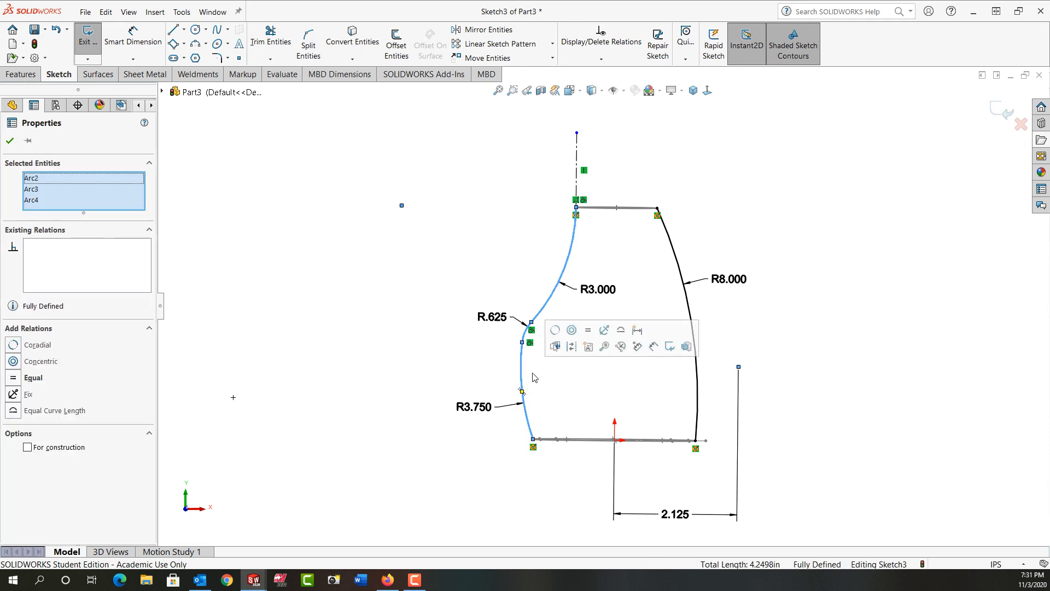
left_click(572, 346)
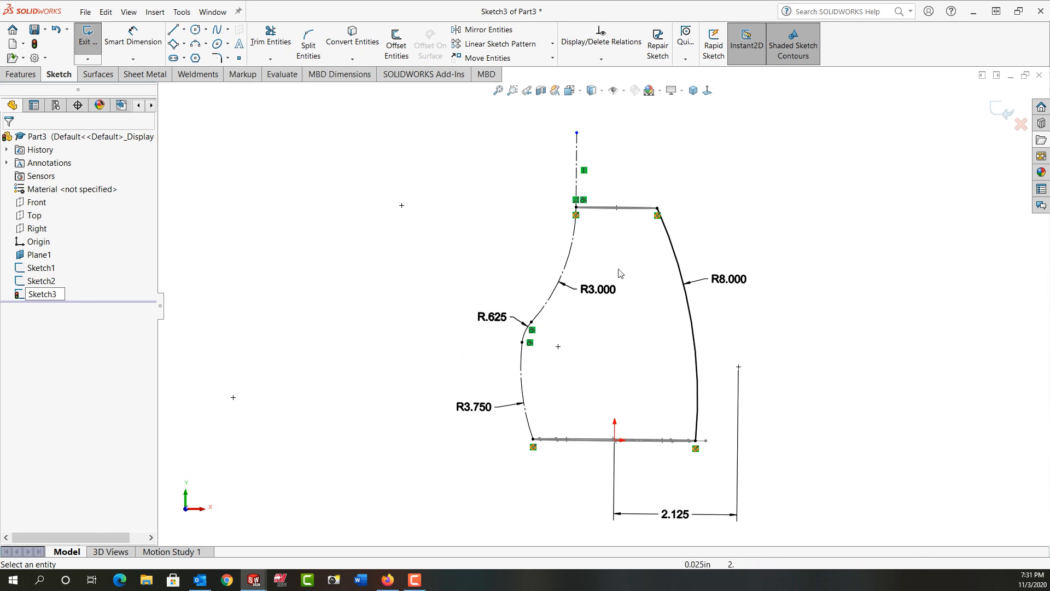
left_click(1004, 113)
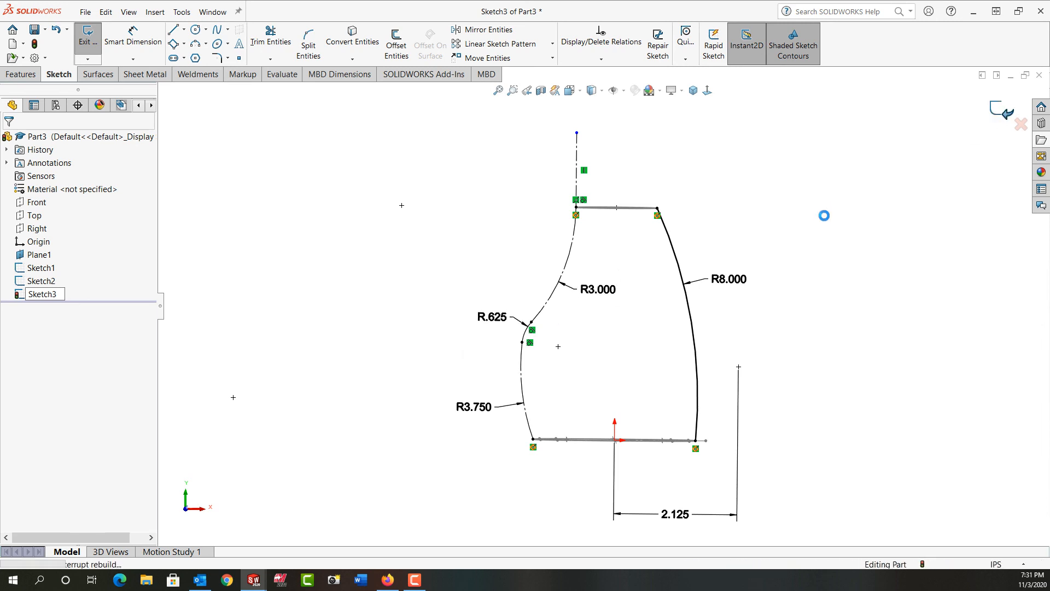